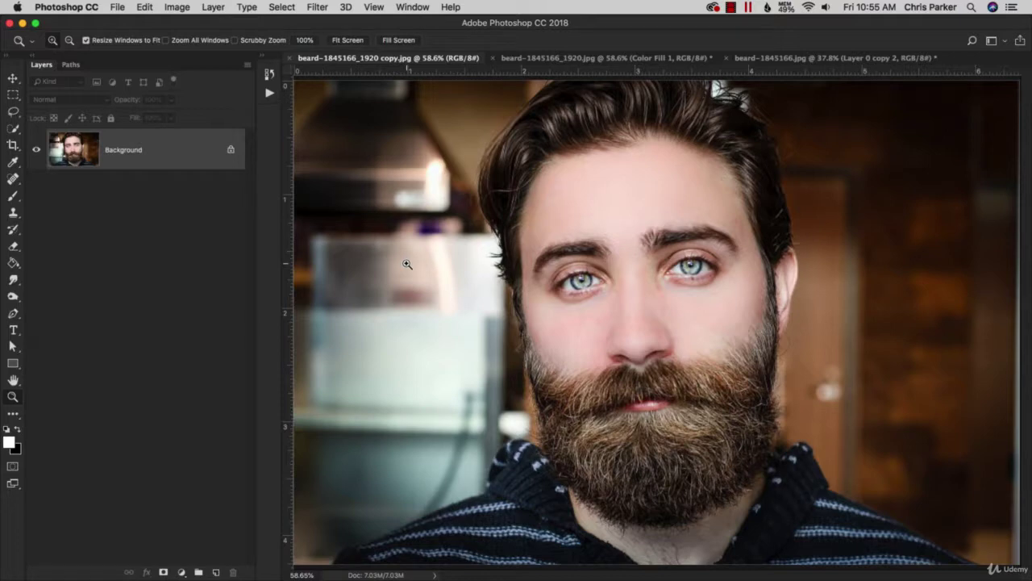
View the finished black-and-white and coloured portrait examples in the other two open documents, and return to the original photo copy.
{"action": "left_click", "coordinate": [582, 58]}
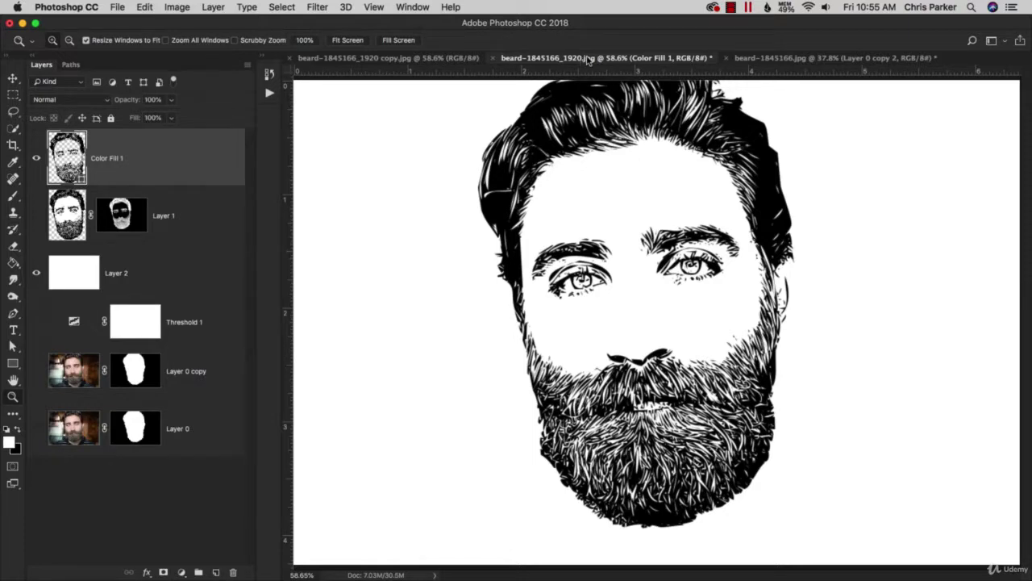
{"action": "left_click", "coordinate": [747, 59]}
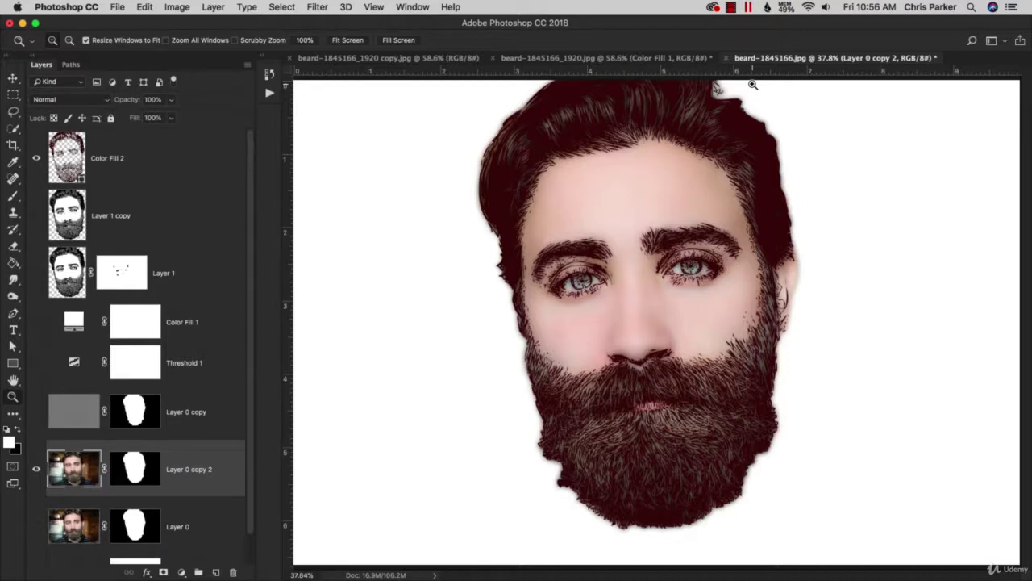
{"action": "left_click", "coordinate": [413, 59]}
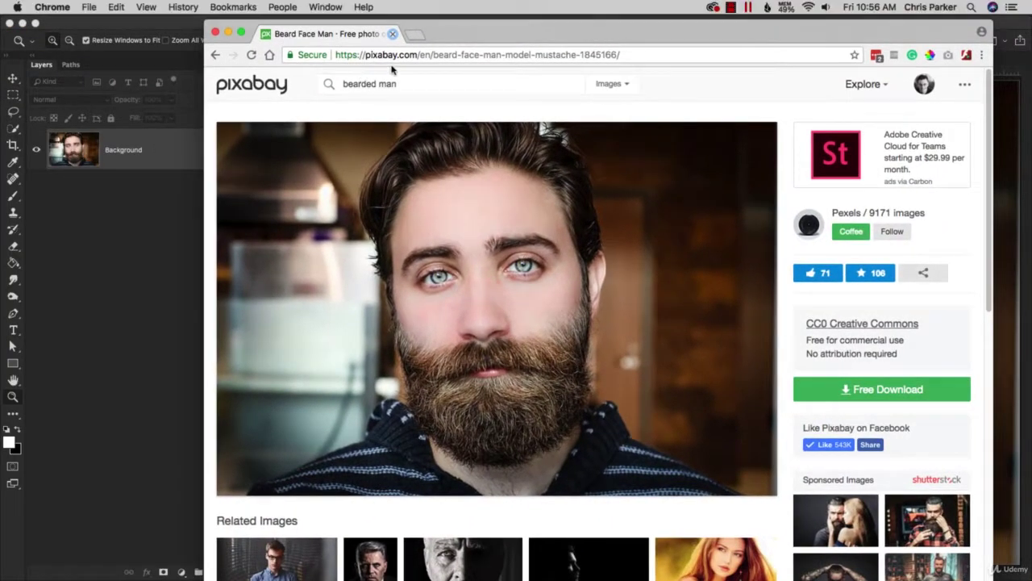
Search Pixabay for "bearded man", open the Beard Face Man photo page and highlight the path in its web address.
{"action": "left_click_drag", "start_coordinate": [406, 84], "coordinate": [328, 91]}
{"action": "left_click", "coordinate": [329, 87]}
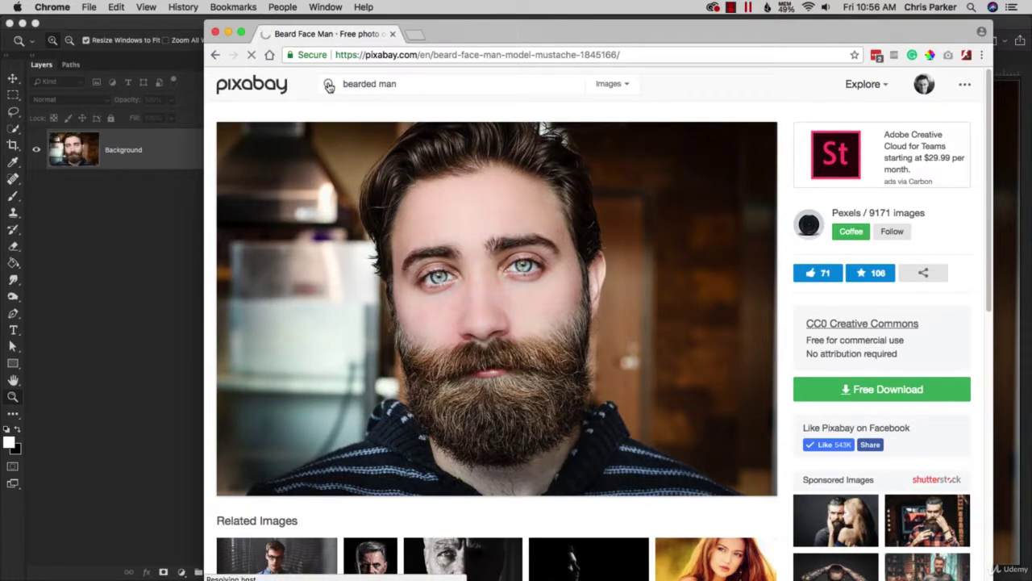
{"action": "scroll", "coordinate": [535, 419], "scroll_direction": "down", "scroll_amount": 3}
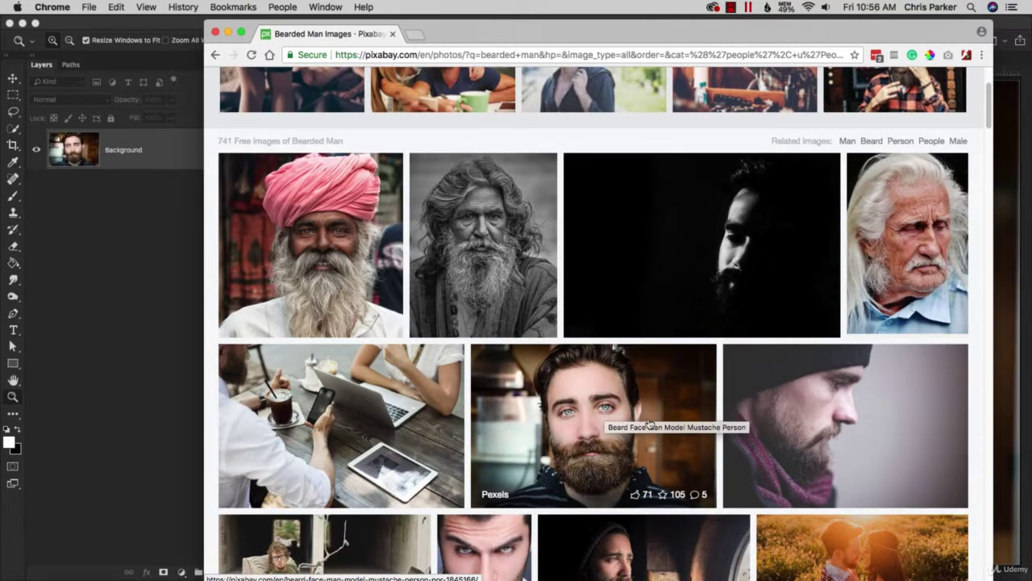
{"action": "left_click", "coordinate": [596, 418]}
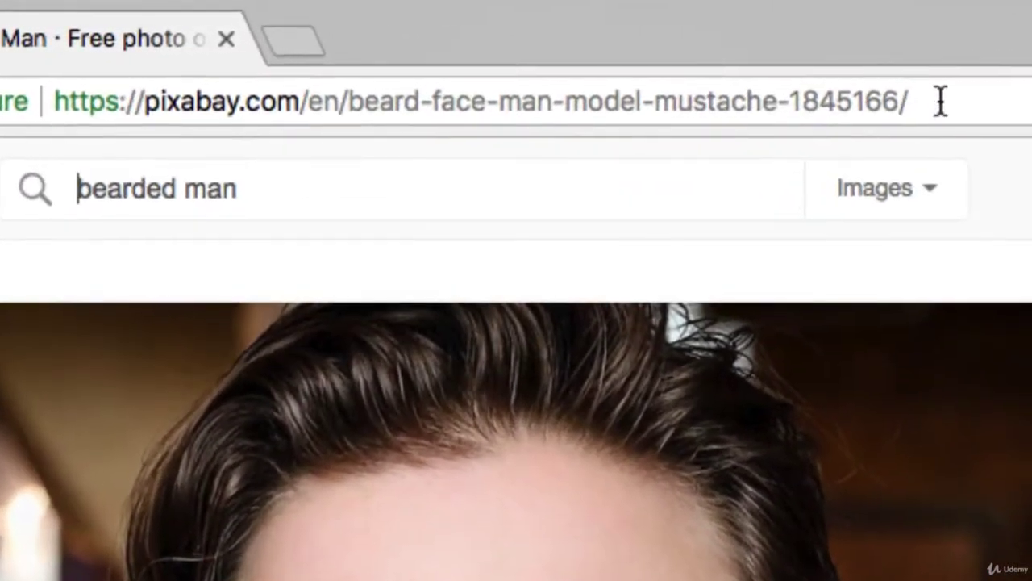
{"action": "left_click_drag", "start_coordinate": [625, 54], "coordinate": [606, 54]}
{"action": "left_click_drag", "start_coordinate": [865, 101], "coordinate": [306, 107]}
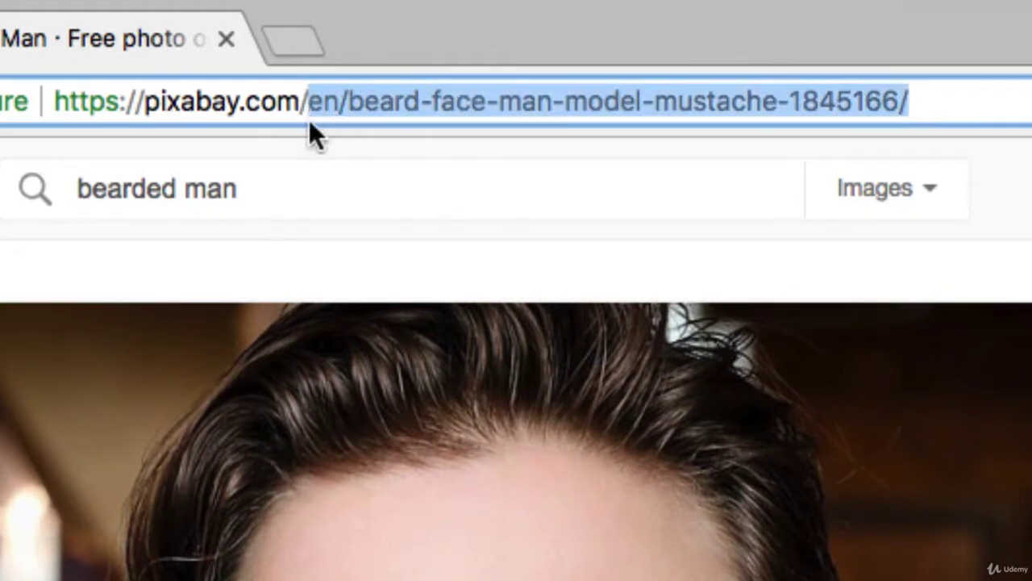
Open the photo's free download options and choose the 2976×1984 JPG size.
{"action": "left_click", "coordinate": [1022, 282]}
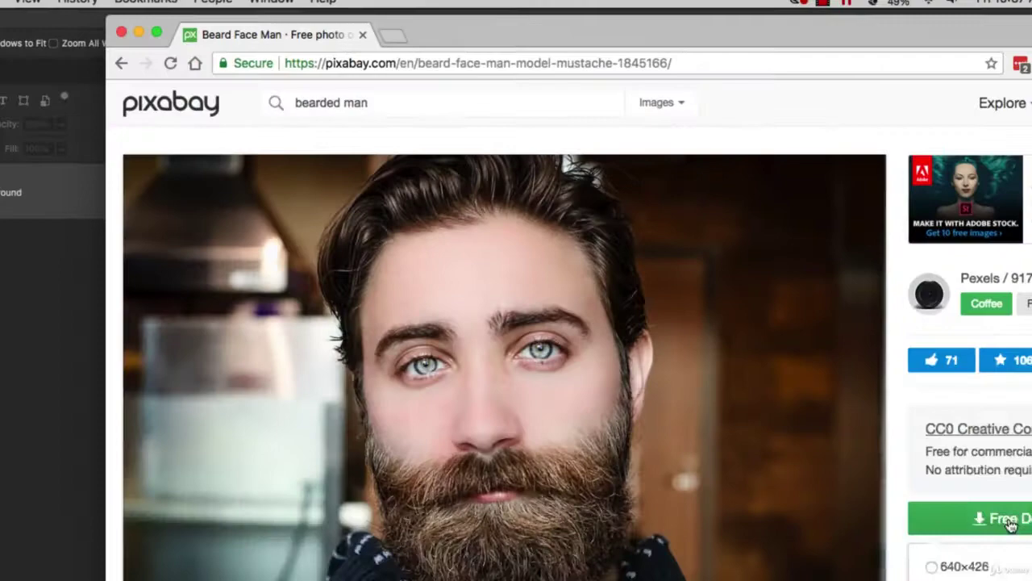
{"action": "left_click", "coordinate": [1010, 525]}
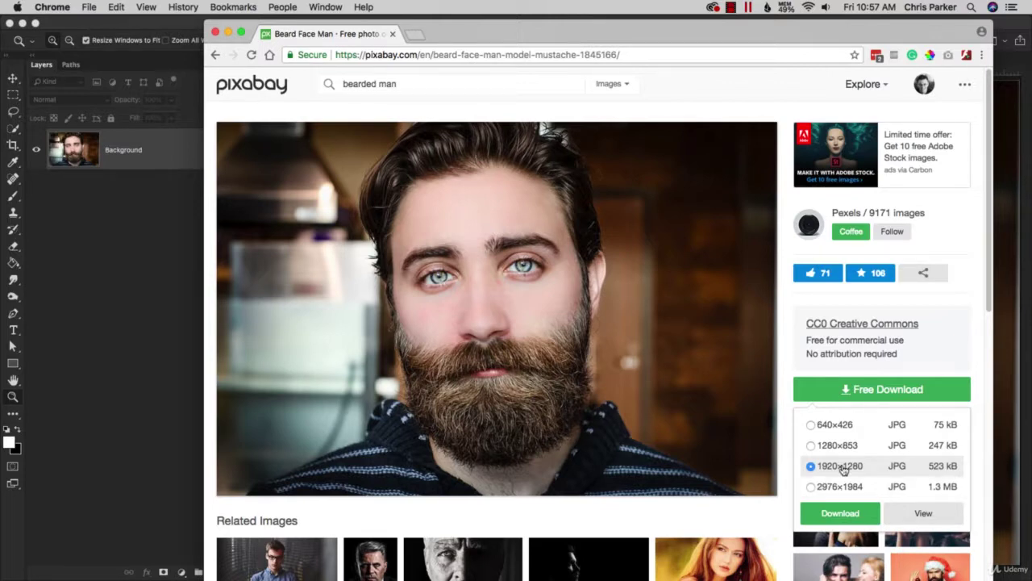
{"action": "left_click", "coordinate": [845, 491]}
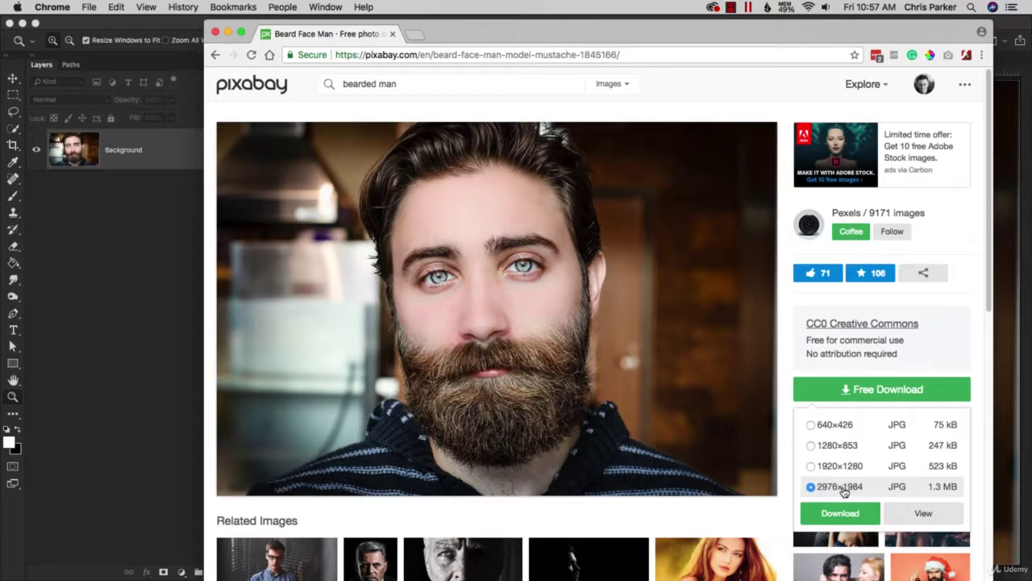
Switch back to Photoshop, view the black-and-white portrait in beard-1845166_1920.jpg, and return to beard-1845166_1920 copy.jpg.
{"action": "left_click", "coordinate": [160, 27]}
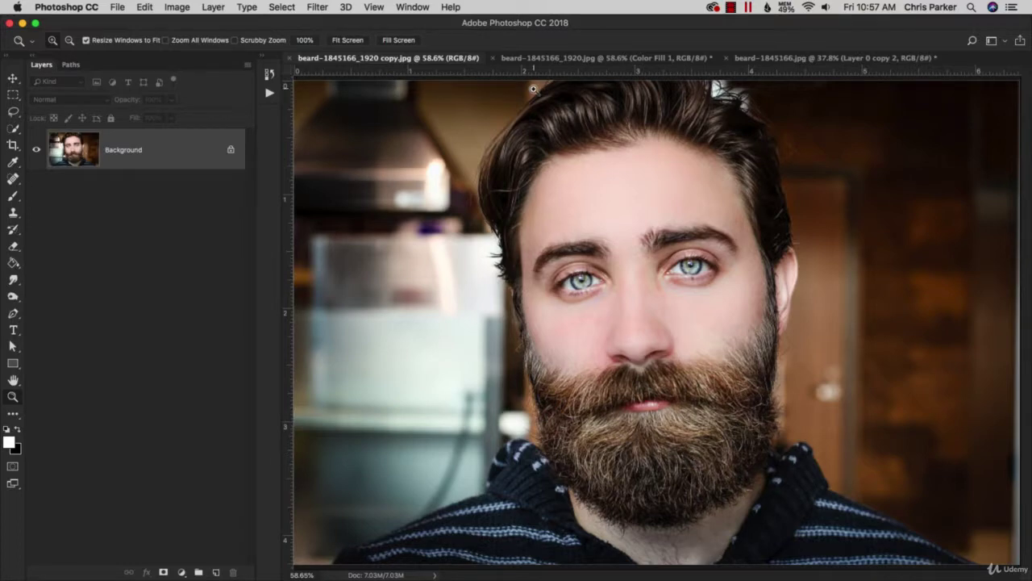
{"action": "left_click", "coordinate": [532, 59]}
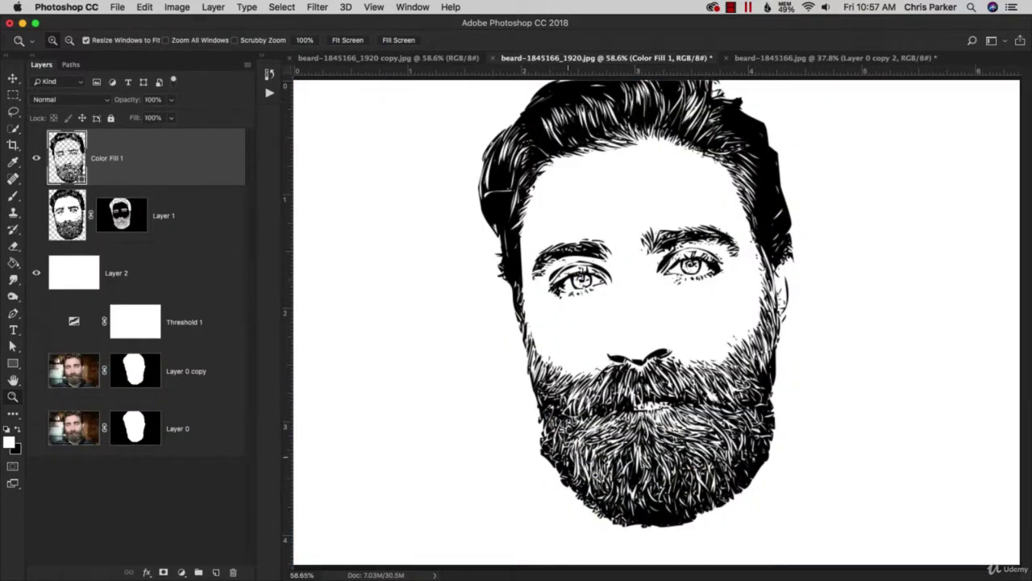
{"action": "left_click", "coordinate": [435, 62]}
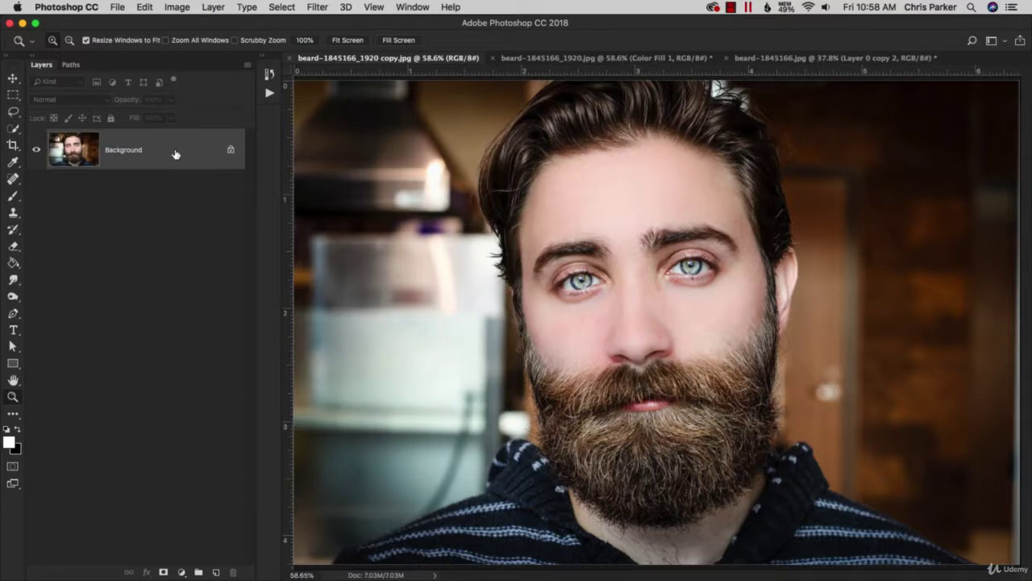
Convert the locked Background into a regular layer named Layer 0.
{"action": "double_click", "coordinate": [175, 154]}
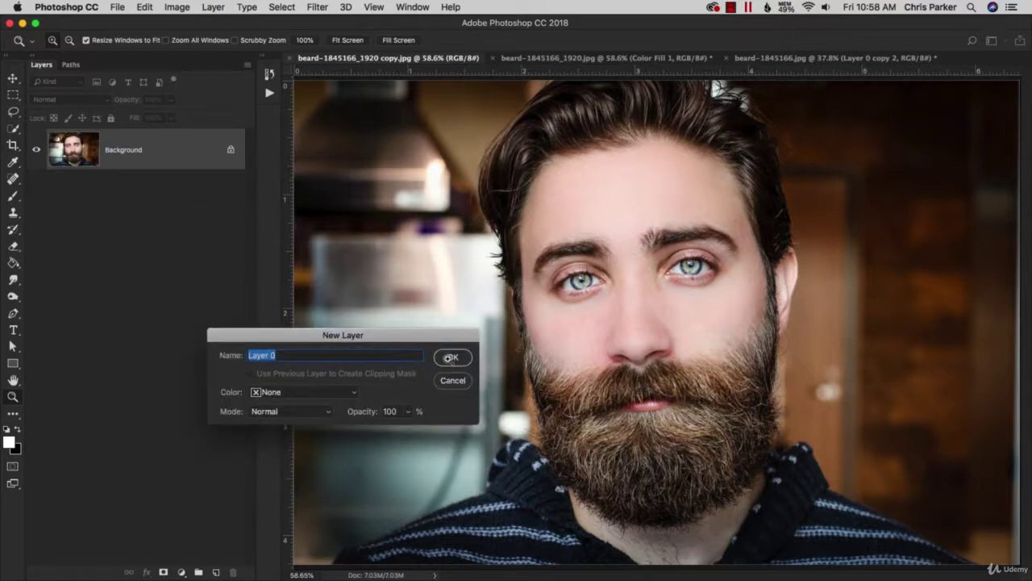
{"action": "left_click", "coordinate": [449, 359]}
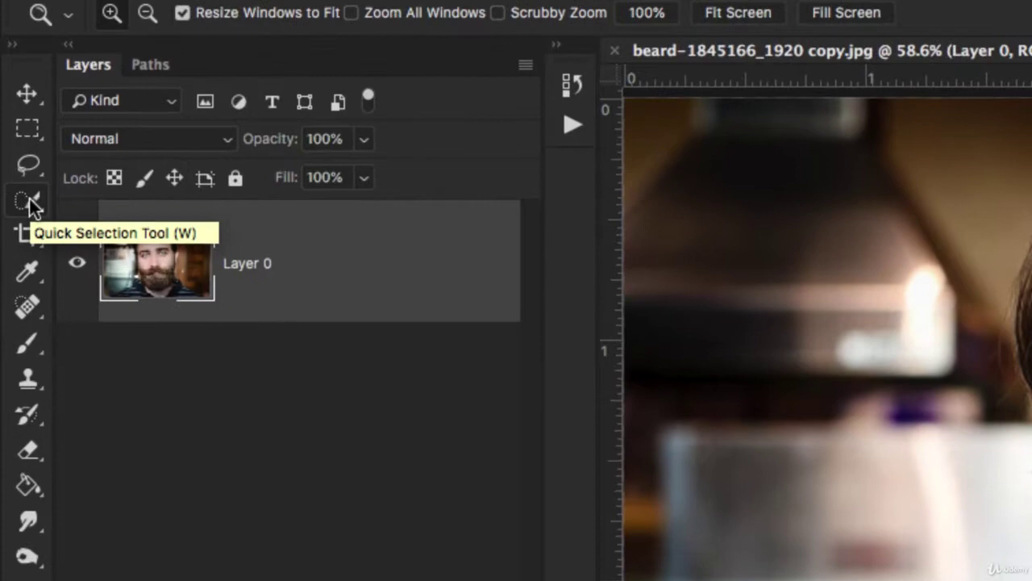
Select the background and clothing around the man's head with the Quick Selection tool.
{"action": "left_click_drag", "start_coordinate": [29, 206], "coordinate": [129, 210]}
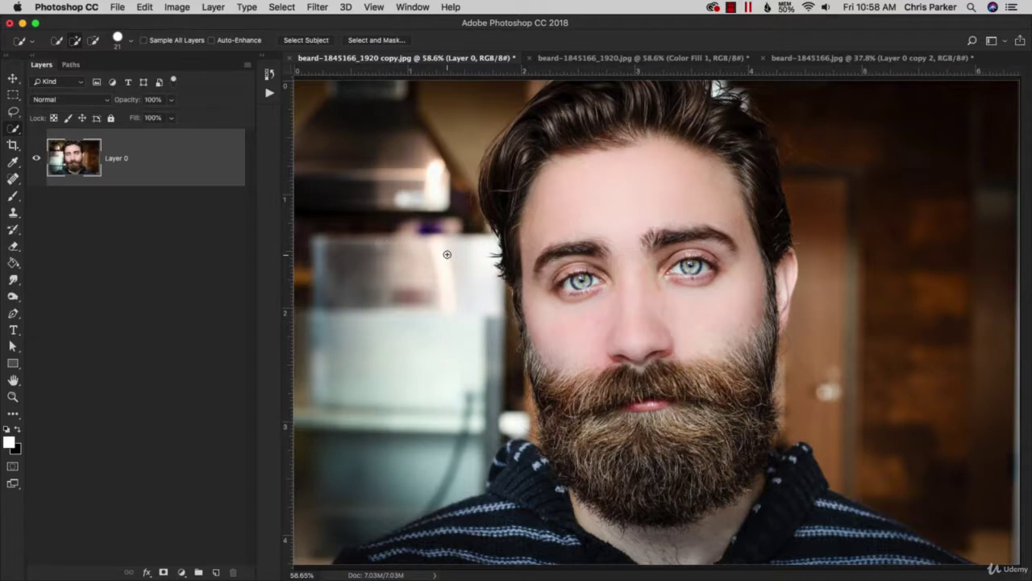
{"action": "mouse_move", "coordinate": [506, 101]}
{"action": "left_mouse_down"}
{"action": "mouse_move", "coordinate": [400, 195]}
{"action": "mouse_move", "coordinate": [389, 272]}
{"action": "left_mouse_up"}
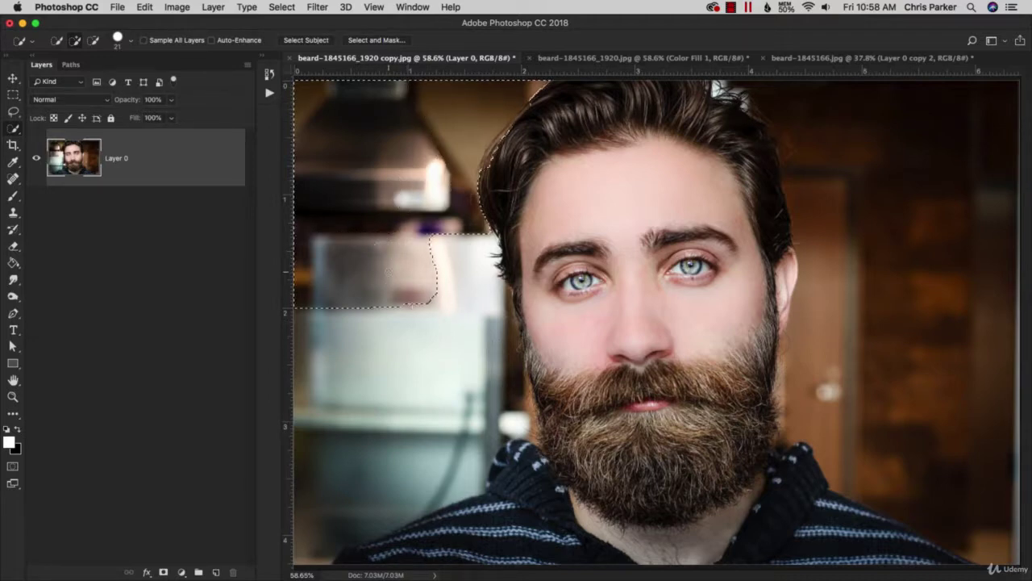
{"action": "mouse_move", "coordinate": [443, 350]}
{"action": "left_mouse_down"}
{"action": "mouse_move", "coordinate": [524, 518]}
{"action": "mouse_move", "coordinate": [622, 537]}
{"action": "mouse_move", "coordinate": [744, 539]}
{"action": "mouse_move", "coordinate": [826, 530]}
{"action": "mouse_move", "coordinate": [886, 495]}
{"action": "mouse_move", "coordinate": [921, 423]}
{"action": "mouse_move", "coordinate": [920, 288]}
{"action": "left_mouse_up"}
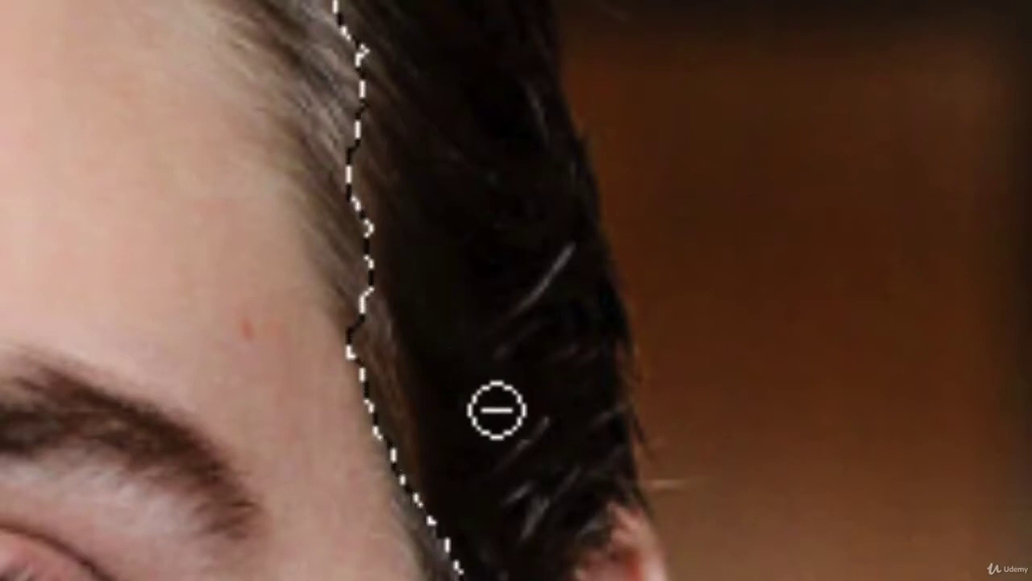
Subtract the hair, ear and beard areas from the quick selection so its edge follows the outline of the head.
{"action": "mouse_move", "coordinate": [497, 410]}
{"action": "left_mouse_down"}
{"action": "mouse_move", "coordinate": [461, 194]}
{"action": "mouse_move", "coordinate": [500, 70]}
{"action": "mouse_move", "coordinate": [651, 99]}
{"action": "mouse_move", "coordinate": [732, 133]}
{"action": "mouse_move", "coordinate": [718, 113]}
{"action": "mouse_move", "coordinate": [713, 150]}
{"action": "mouse_move", "coordinate": [753, 186]}
{"action": "mouse_move", "coordinate": [770, 265]}
{"action": "left_mouse_up"}
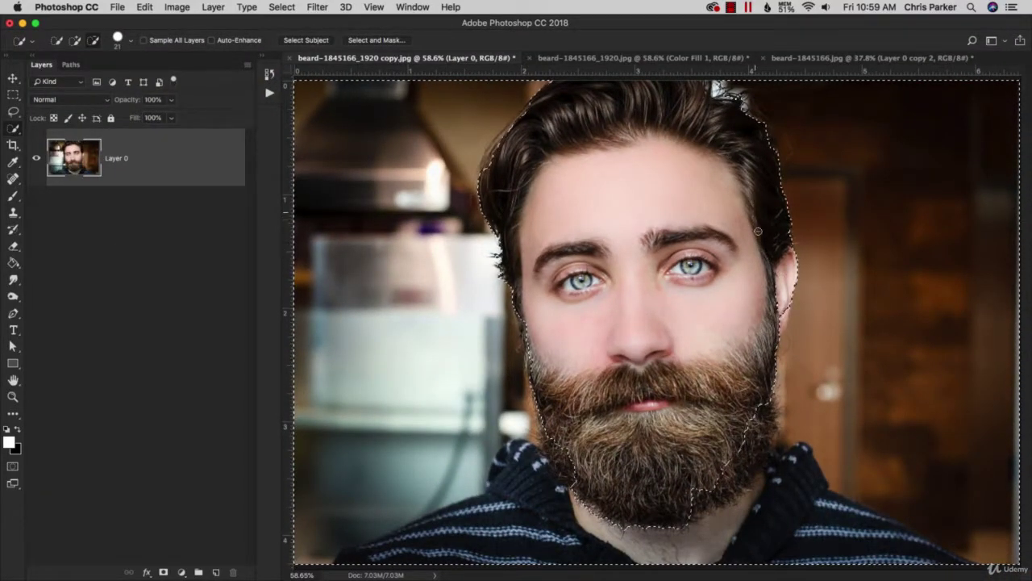
{"action": "left_click_drag", "start_coordinate": [776, 311], "coordinate": [777, 323]}
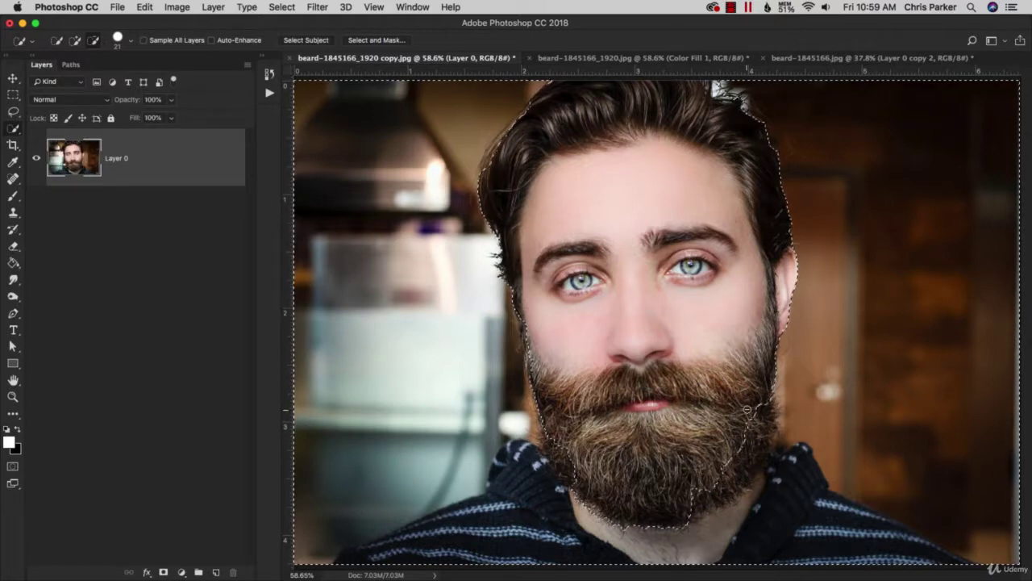
{"action": "mouse_move", "coordinate": [747, 410]}
{"action": "left_mouse_down"}
{"action": "mouse_move", "coordinate": [760, 415]}
{"action": "mouse_move", "coordinate": [736, 476]}
{"action": "mouse_move", "coordinate": [686, 516]}
{"action": "mouse_move", "coordinate": [574, 474]}
{"action": "mouse_move", "coordinate": [547, 427]}
{"action": "left_mouse_up"}
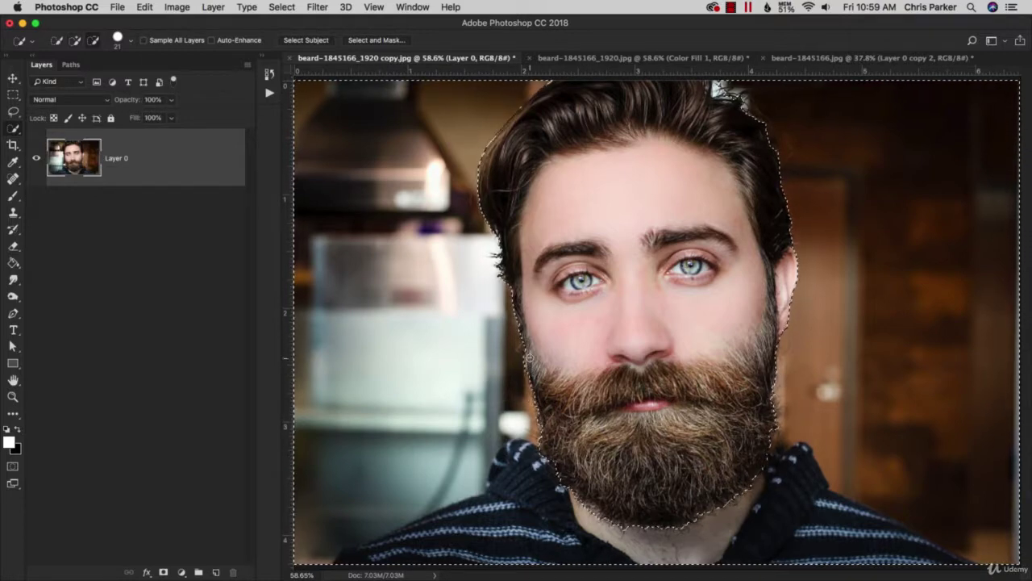
{"action": "left_click_drag", "start_coordinate": [529, 358], "coordinate": [544, 431]}
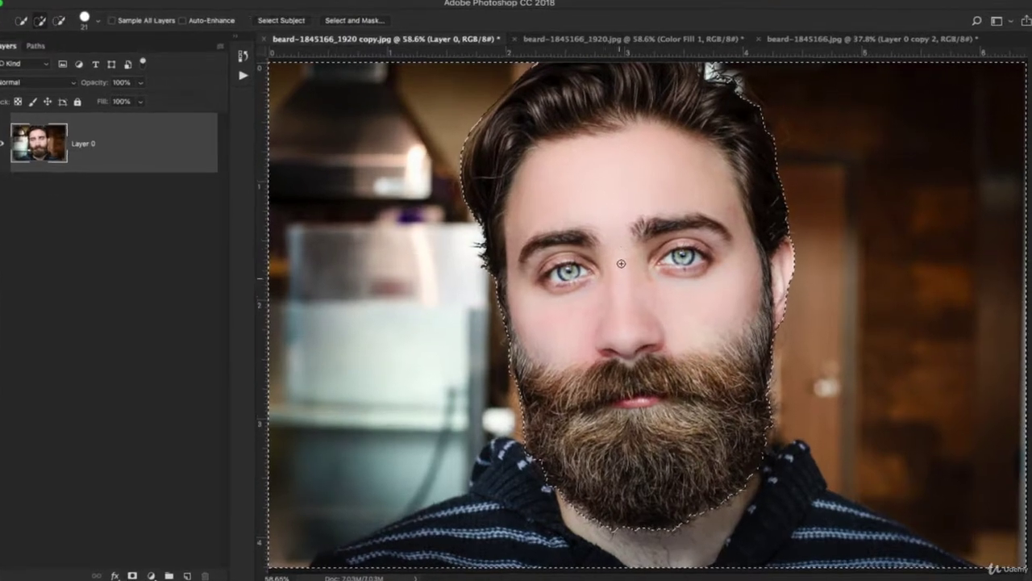
Open the selection in Select and Mask and invert it so the head is selected instead of the background.
{"action": "right_click", "coordinate": [627, 270]}
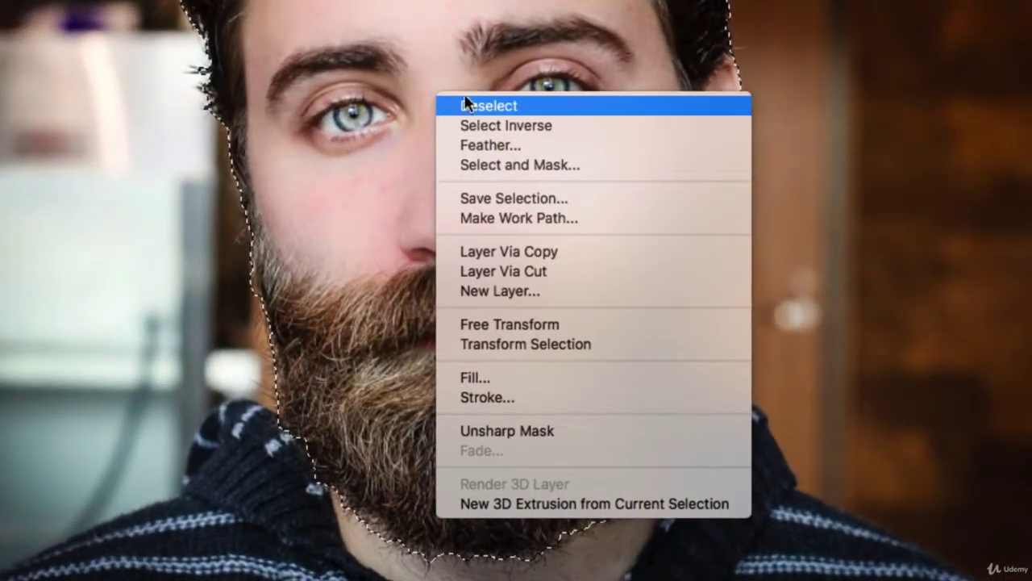
{"action": "left_click", "coordinate": [516, 165]}
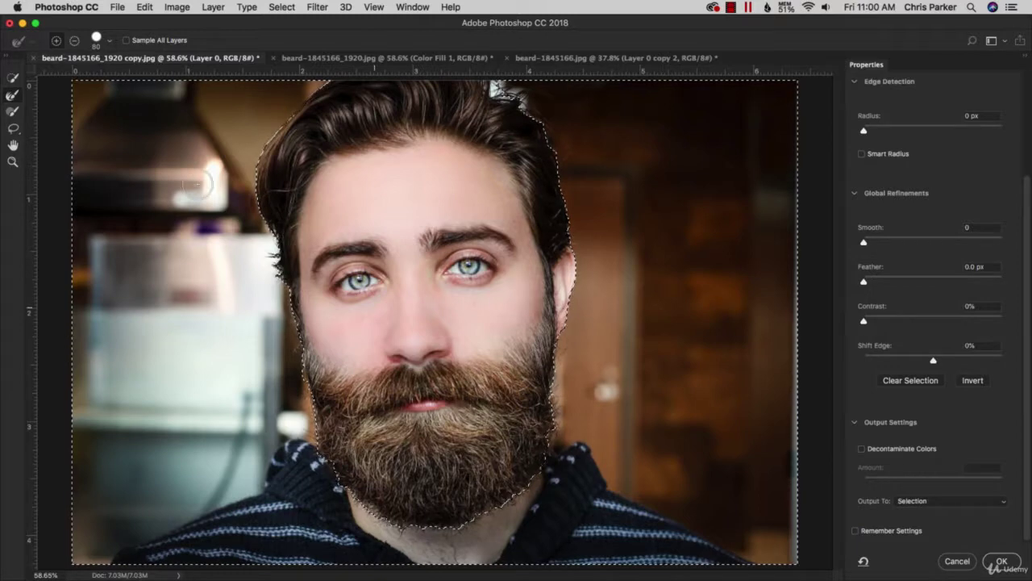
{"action": "left_click", "coordinate": [284, 8]}
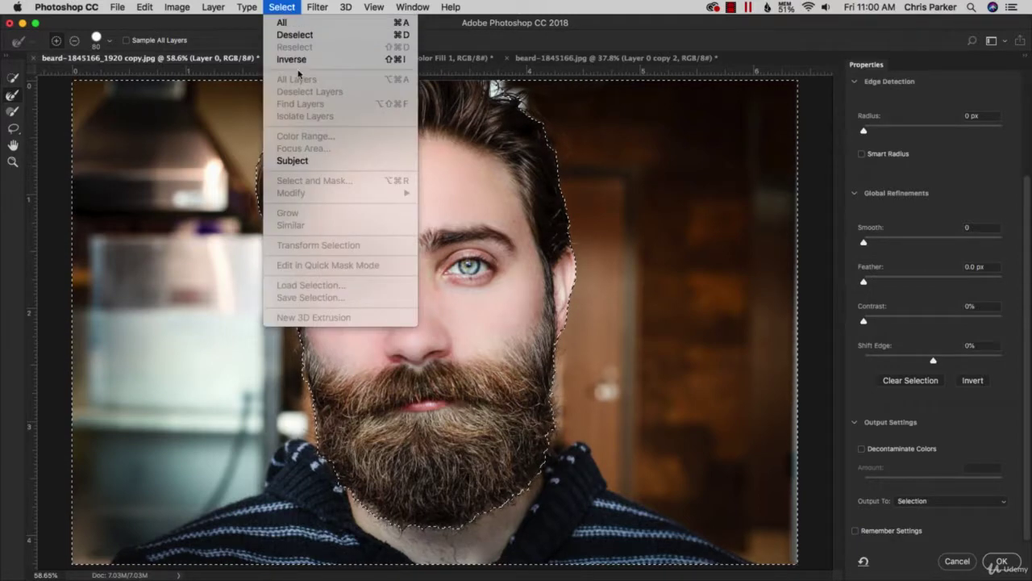
{"action": "left_click", "coordinate": [595, 22]}
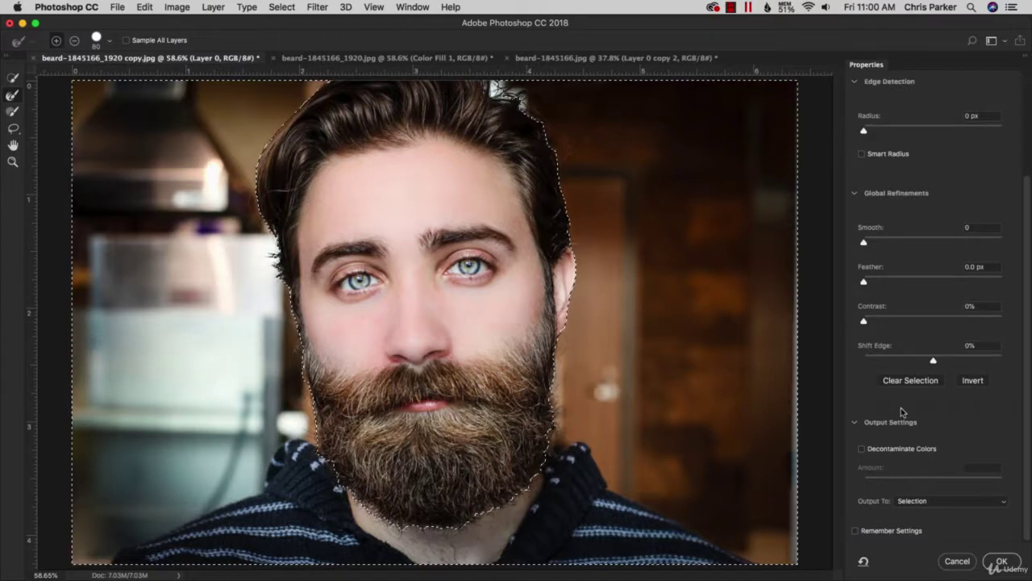
{"action": "left_click_drag", "start_coordinate": [1028, 244], "coordinate": [1029, 343]}
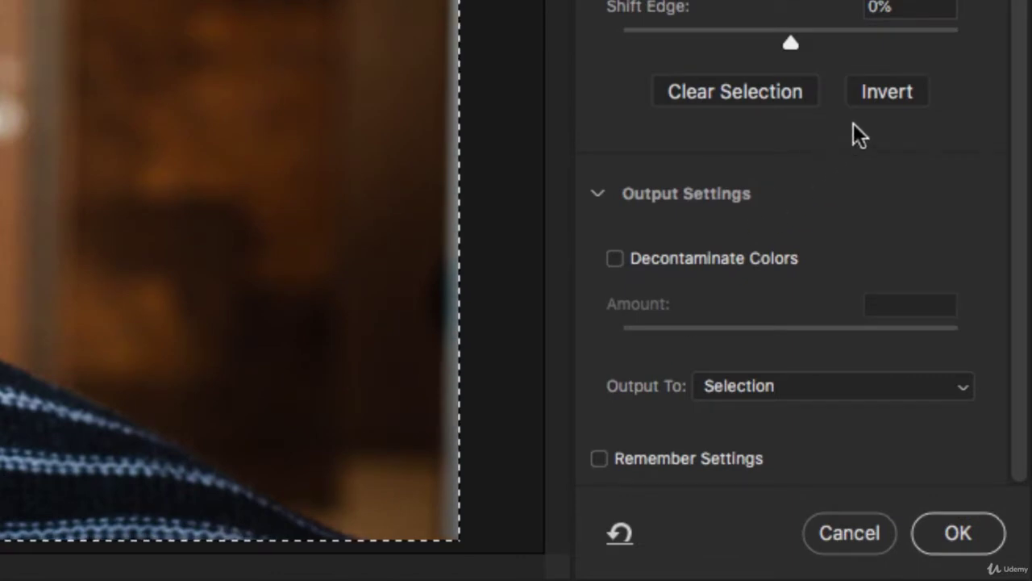
{"action": "left_click", "coordinate": [883, 91]}
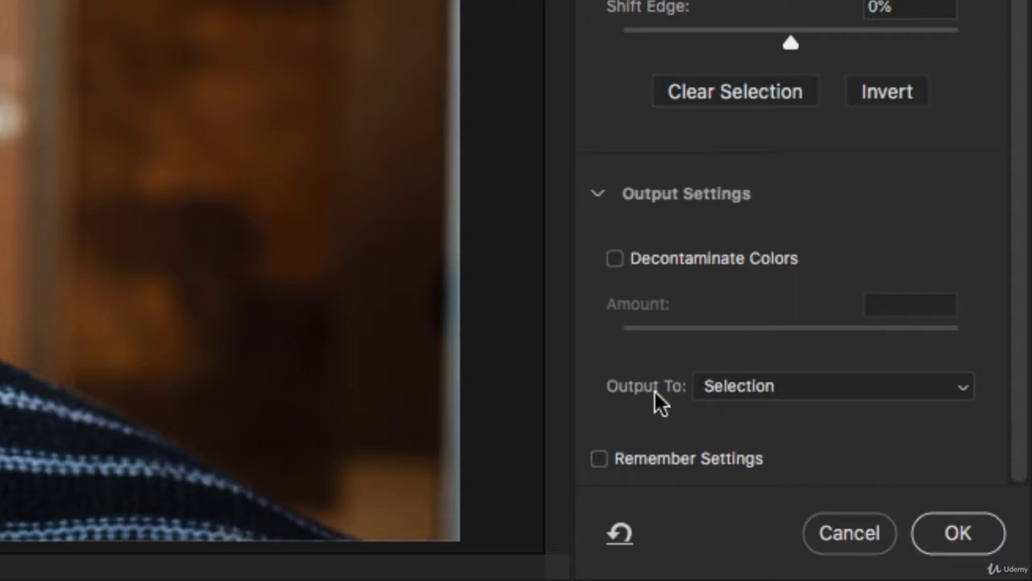
Output the refined selection as a Layer Mask on Layer 0.
{"action": "left_click", "coordinate": [754, 385]}
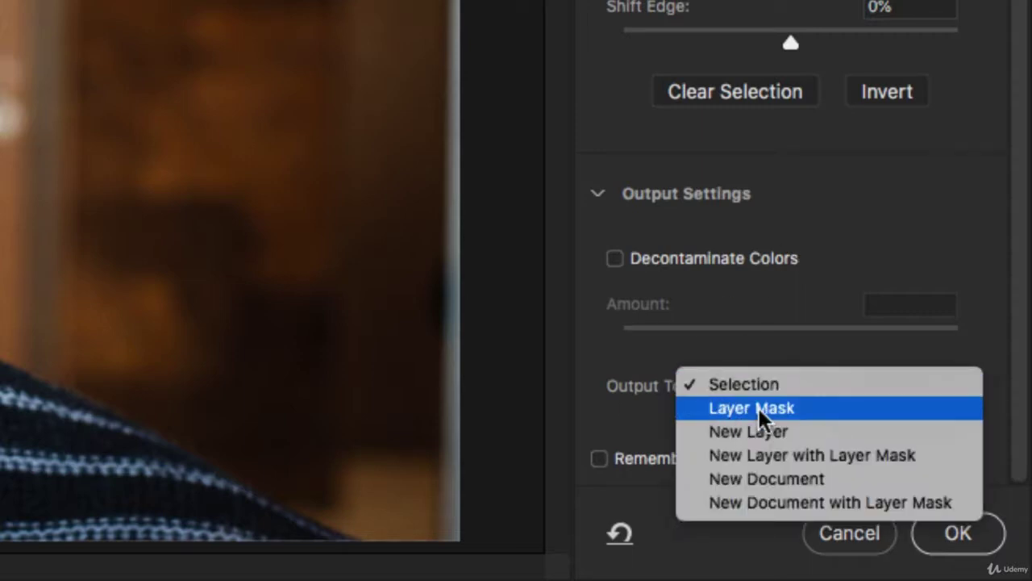
{"action": "left_click", "coordinate": [759, 408]}
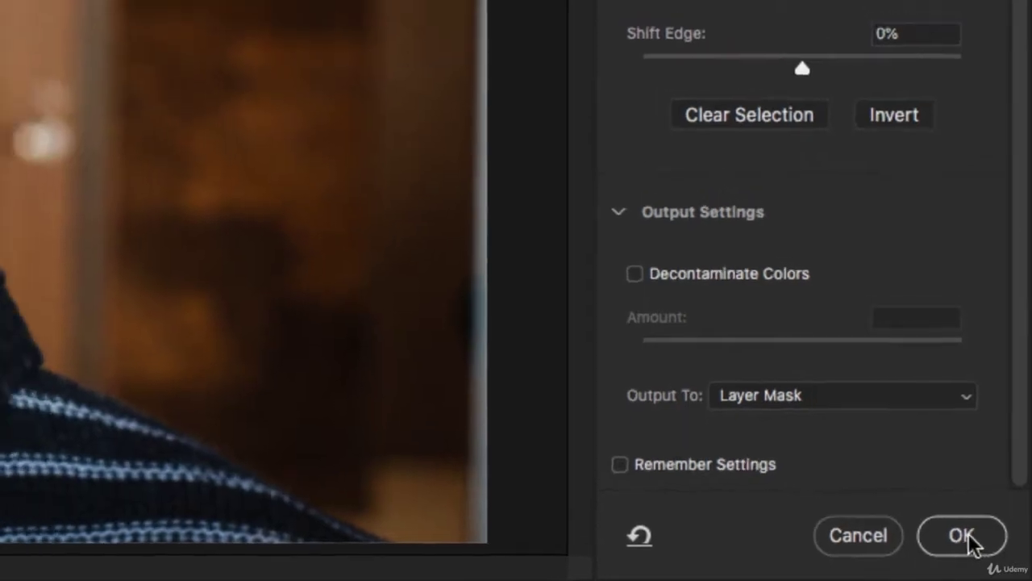
{"action": "left_click", "coordinate": [958, 533]}
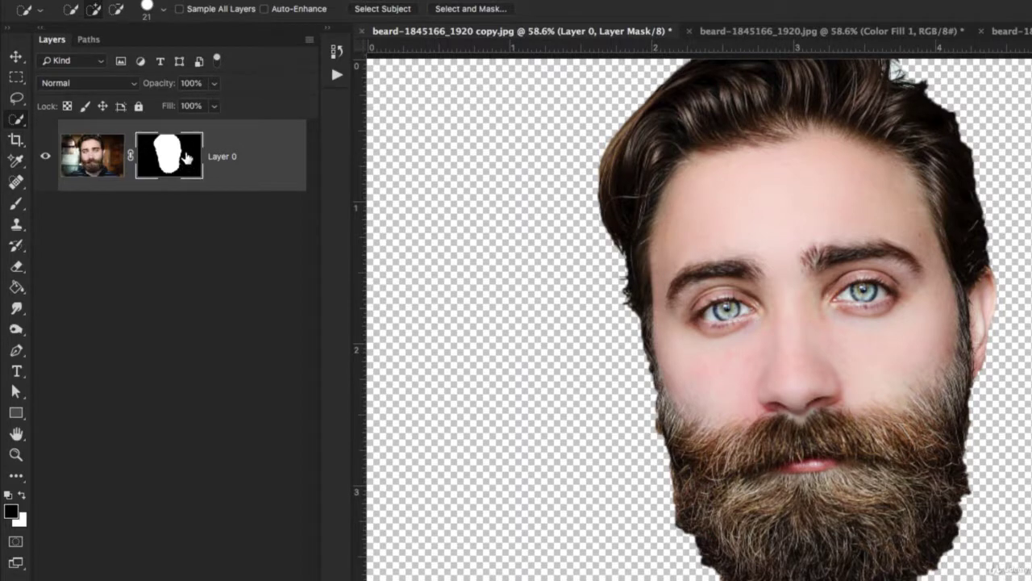
Try painting black on the layer mask along the beard's jagged lower edge with a 175 px brush, and undo the stroke.
{"action": "key", "text": "b"}
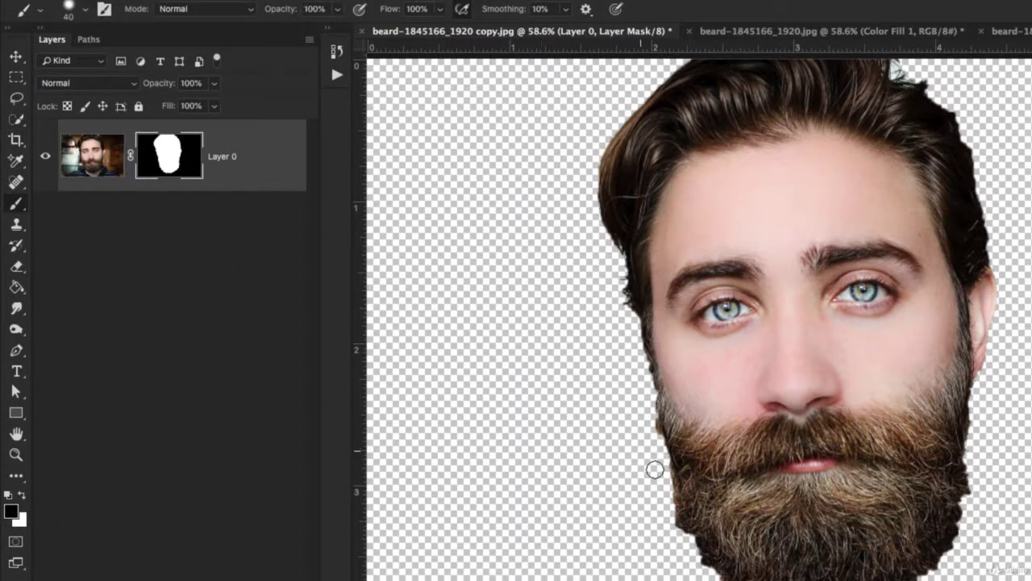
{"action": "key", "text": "bracketright"}
{"action": "key", "text": "bracketright"}
{"action": "key", "text": "bracketright"}
{"action": "key", "text": "bracketright"}
{"action": "key", "text": "bracketright"}
{"action": "key", "text": "bracketright"}
{"action": "key", "text": "bracketright"}
{"action": "key", "text": "bracketright"}
{"action": "key", "text": "bracketright"}
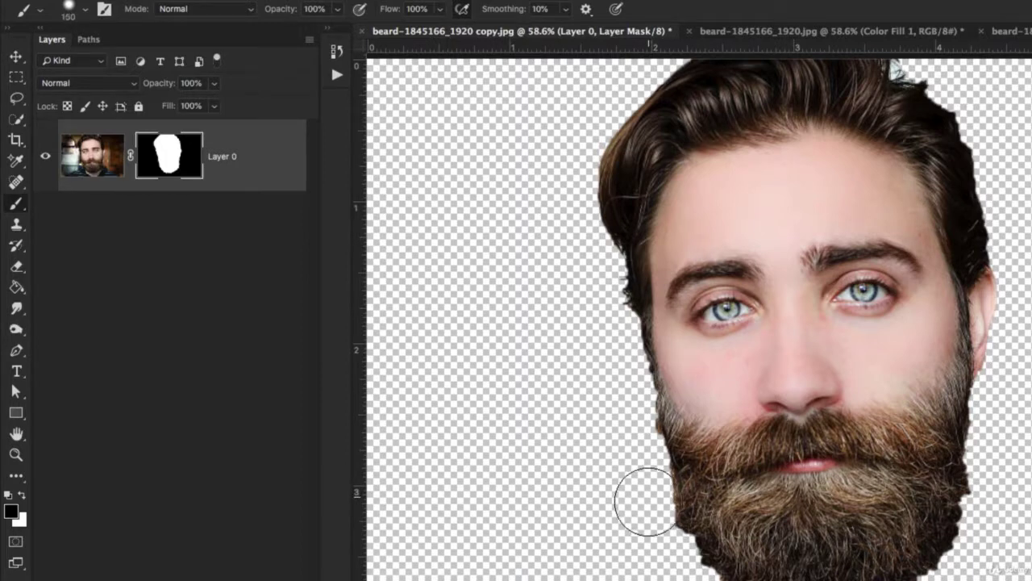
{"action": "key", "text": "super+z"}
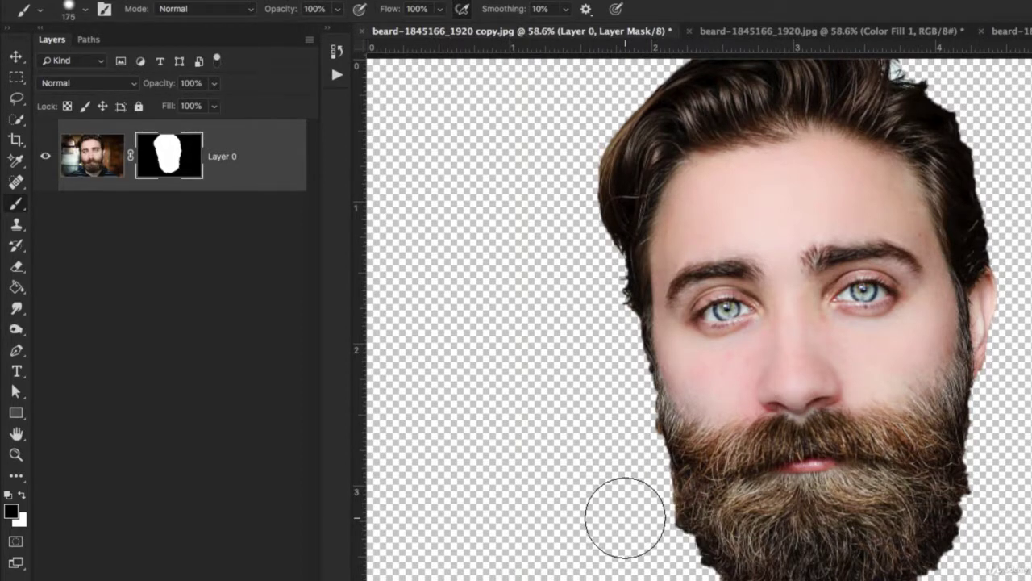
{"action": "left_click_drag", "start_coordinate": [628, 493], "coordinate": [677, 580]}
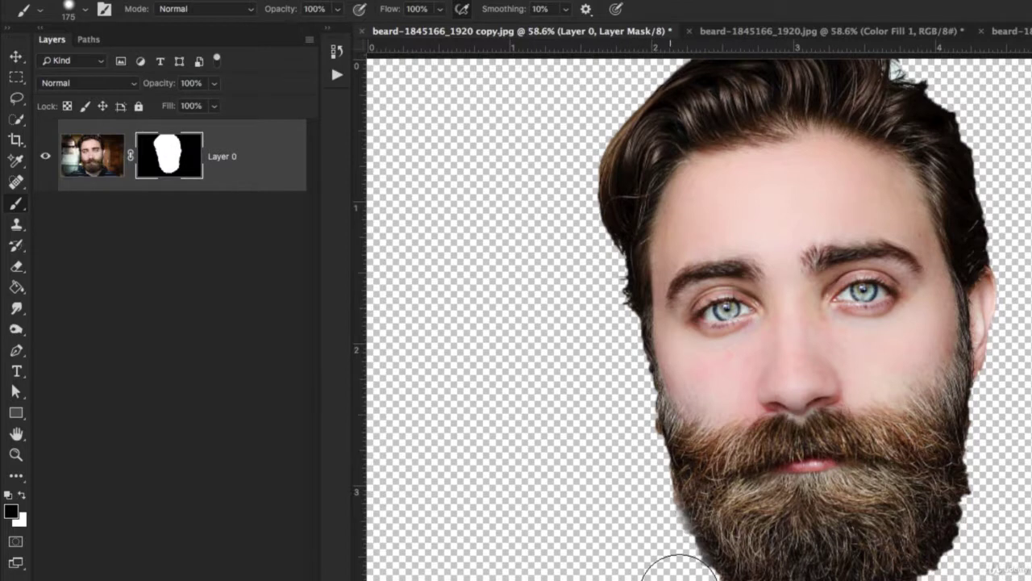
{"action": "key", "text": "super+z"}
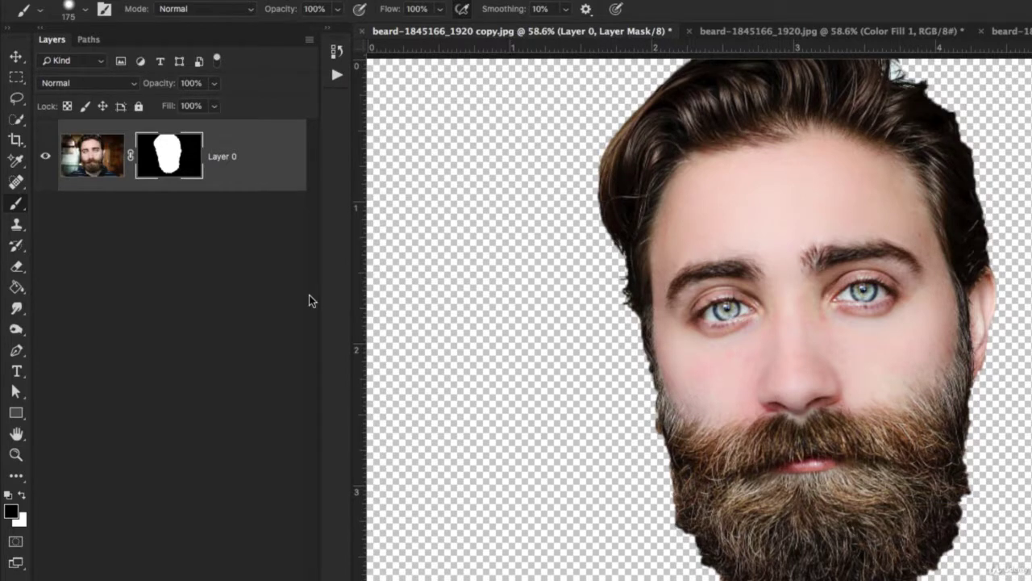
Try painting white on the layer mask beside the head to reveal the hidden background, and undo the stroke.
{"action": "key", "text": "x"}
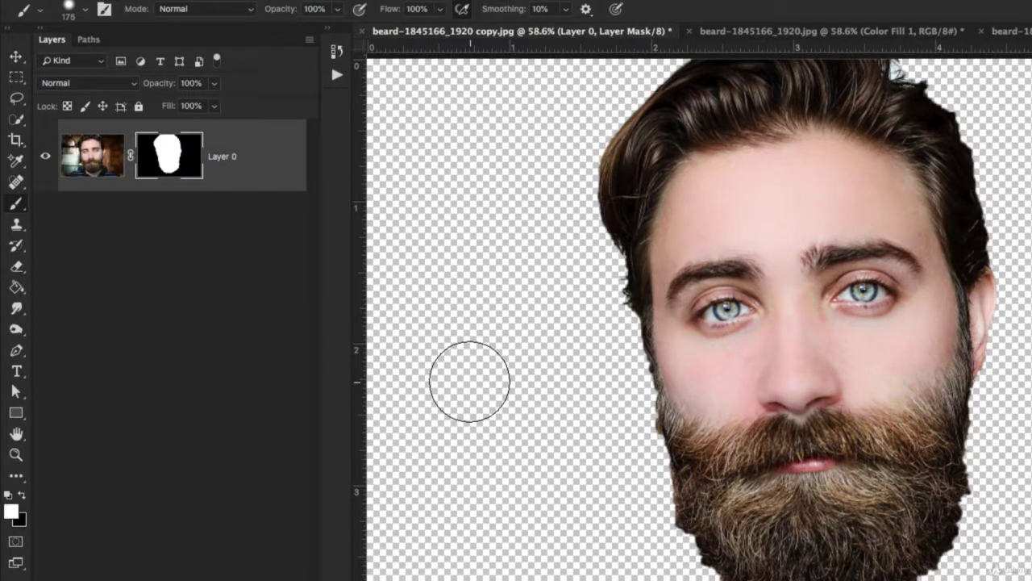
{"action": "mouse_move", "coordinate": [468, 380]}
{"action": "left_mouse_down"}
{"action": "mouse_move", "coordinate": [477, 476]}
{"action": "mouse_move", "coordinate": [484, 314]}
{"action": "mouse_move", "coordinate": [516, 514]}
{"action": "mouse_move", "coordinate": [473, 293]}
{"action": "left_mouse_up"}
{"action": "key", "text": "ctrl+z"}
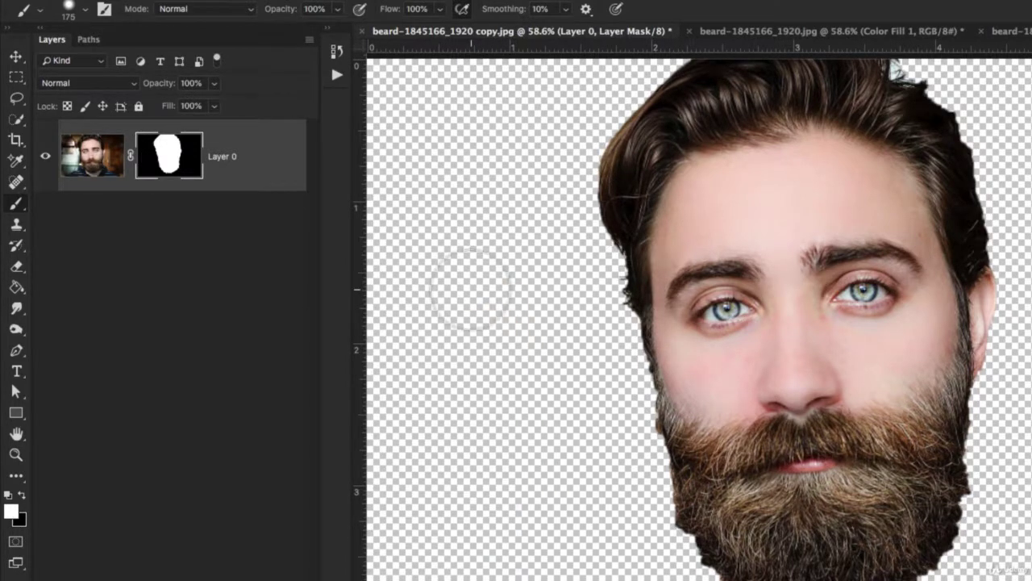
Try partly revealing the background beside the head by painting white on the mask at 39% brush opacity, and undo it.
{"action": "left_click_drag", "start_coordinate": [283, 12], "coordinate": [232, 16]}
{"action": "mouse_move", "coordinate": [441, 295]}
{"action": "left_mouse_down"}
{"action": "mouse_move", "coordinate": [452, 408]}
{"action": "mouse_move", "coordinate": [505, 284]}
{"action": "mouse_move", "coordinate": [539, 345]}
{"action": "mouse_move", "coordinate": [558, 480]}
{"action": "mouse_move", "coordinate": [458, 211]}
{"action": "mouse_move", "coordinate": [357, 169]}
{"action": "mouse_move", "coordinate": [431, 410]}
{"action": "left_mouse_up"}
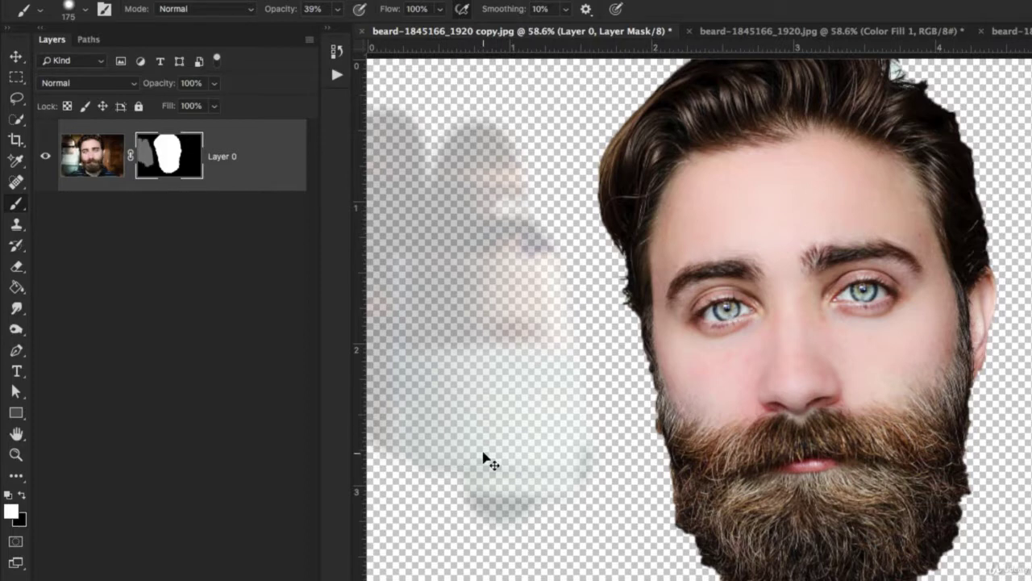
{"action": "key", "text": "ctrl+z"}
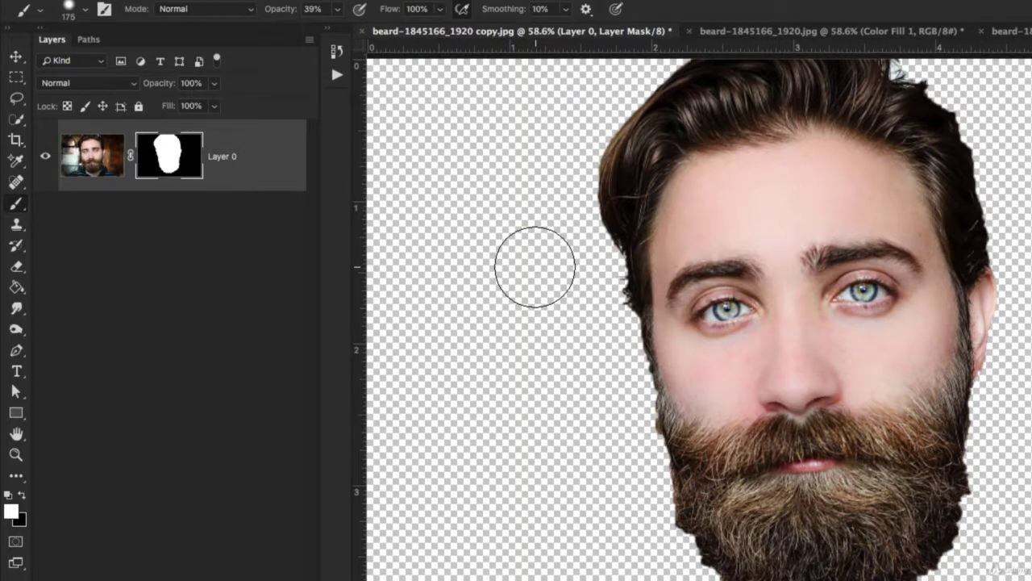
Apply Smart Sharpen to Layer 0's image rather than its mask, with Amount 206%, Radius 5.0 px, Reduce Noise 25% and Lens Blur removal.
{"action": "key", "text": "v"}
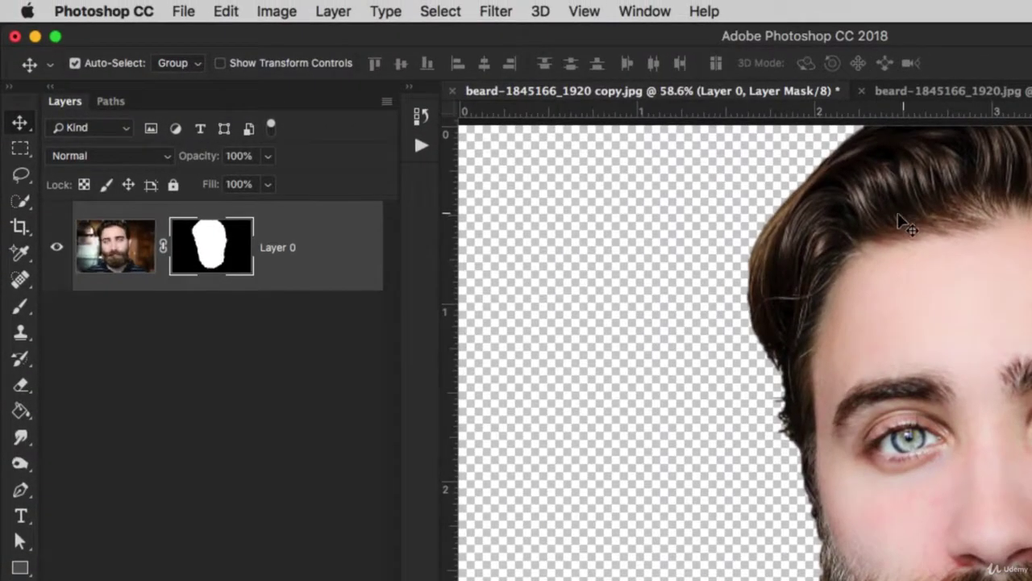
{"action": "left_click", "coordinate": [116, 253]}
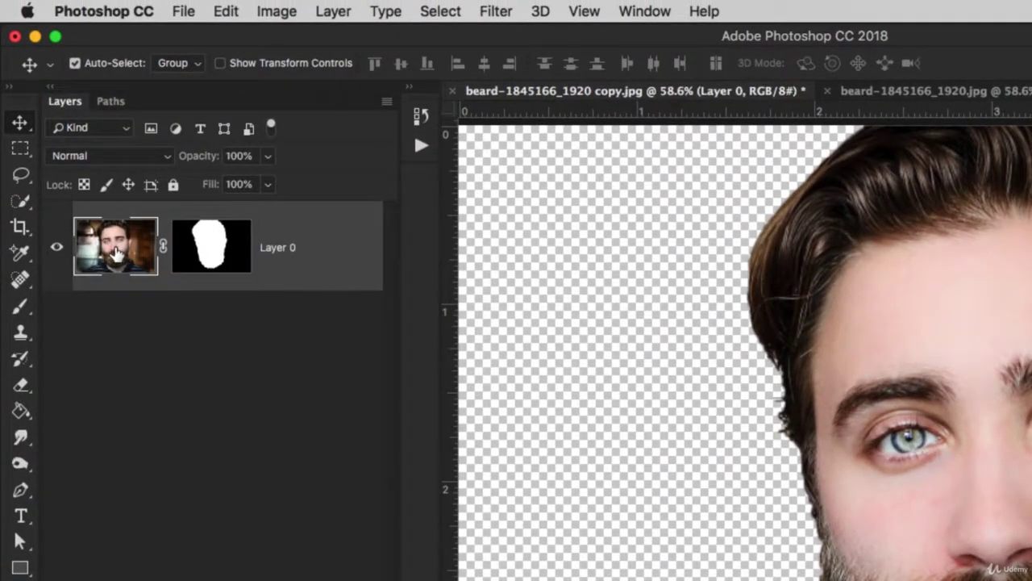
{"action": "left_click", "coordinate": [496, 12]}
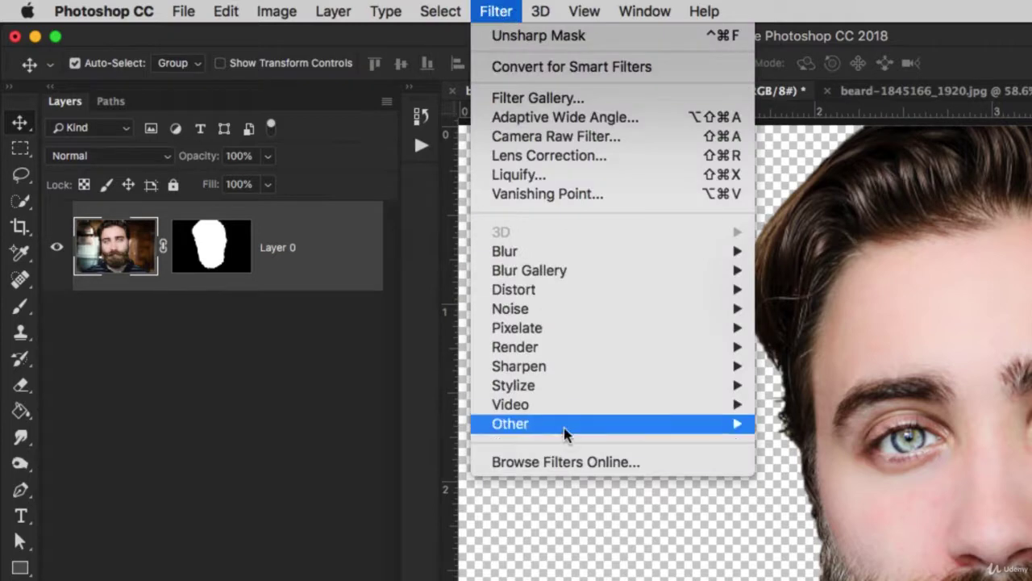
{"action": "mouse_move", "coordinate": [569, 373]}
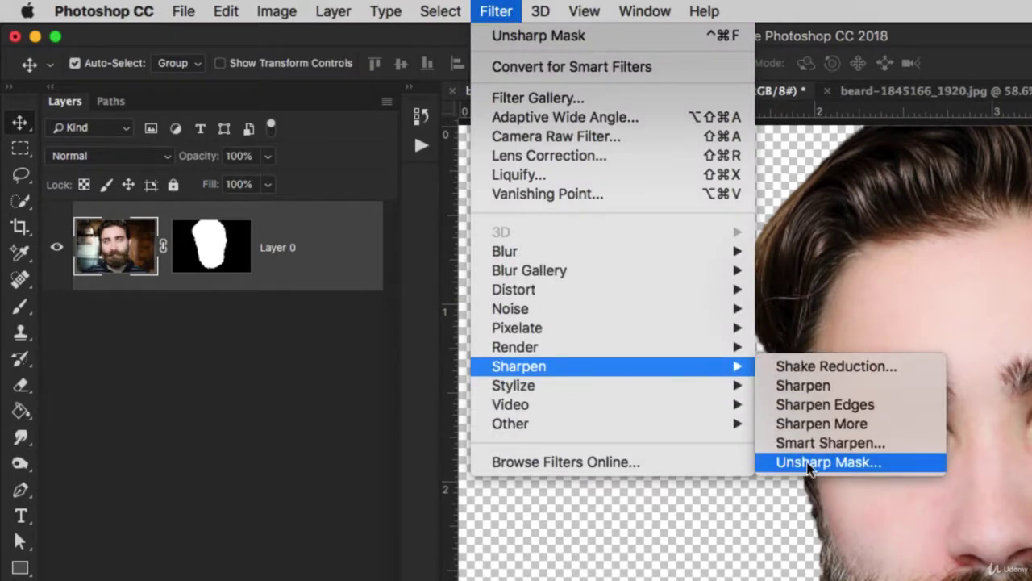
{"action": "left_click", "coordinate": [830, 442]}
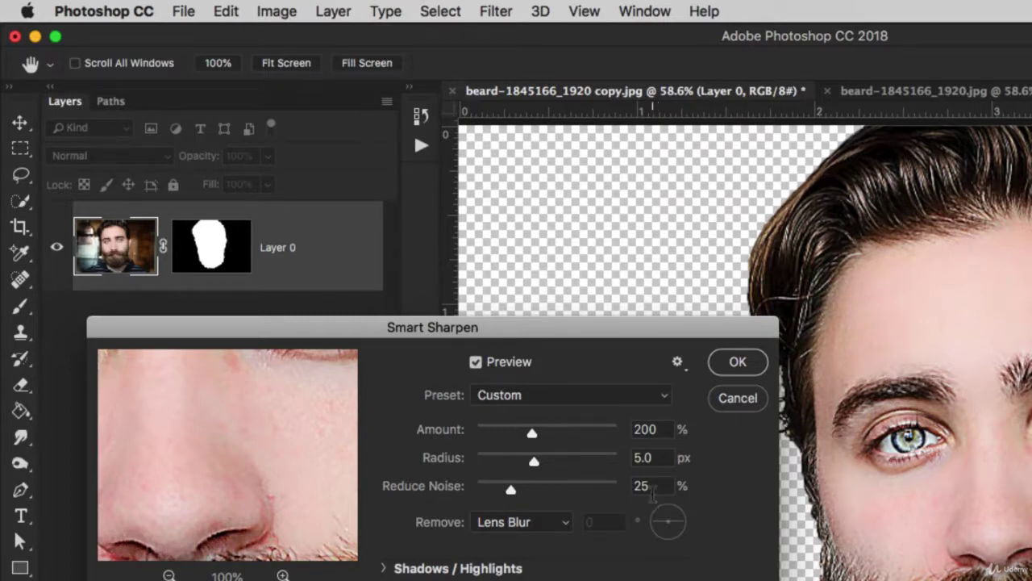
{"action": "left_click", "coordinate": [562, 433]}
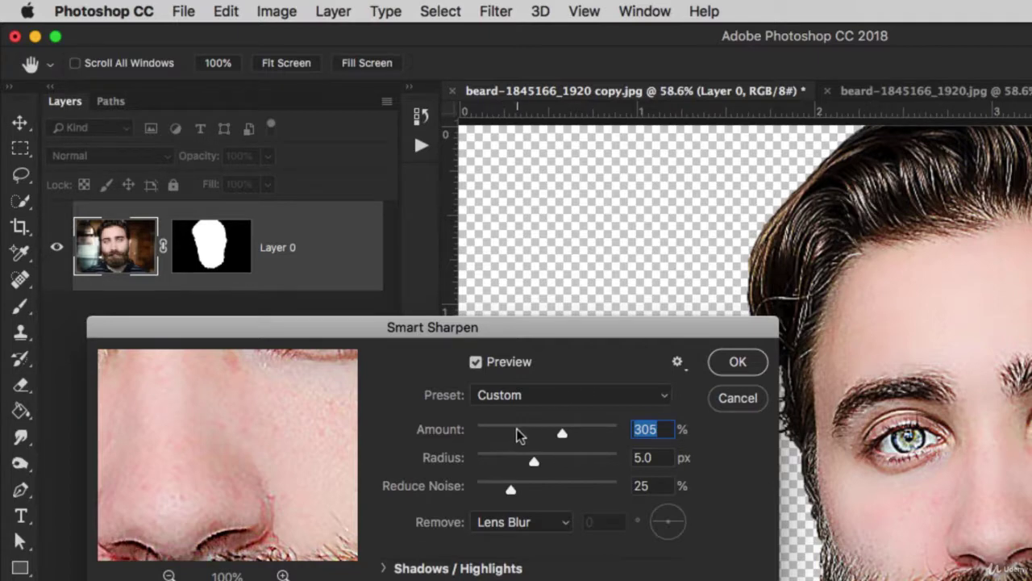
{"action": "left_click_drag", "start_coordinate": [523, 432], "coordinate": [535, 434]}
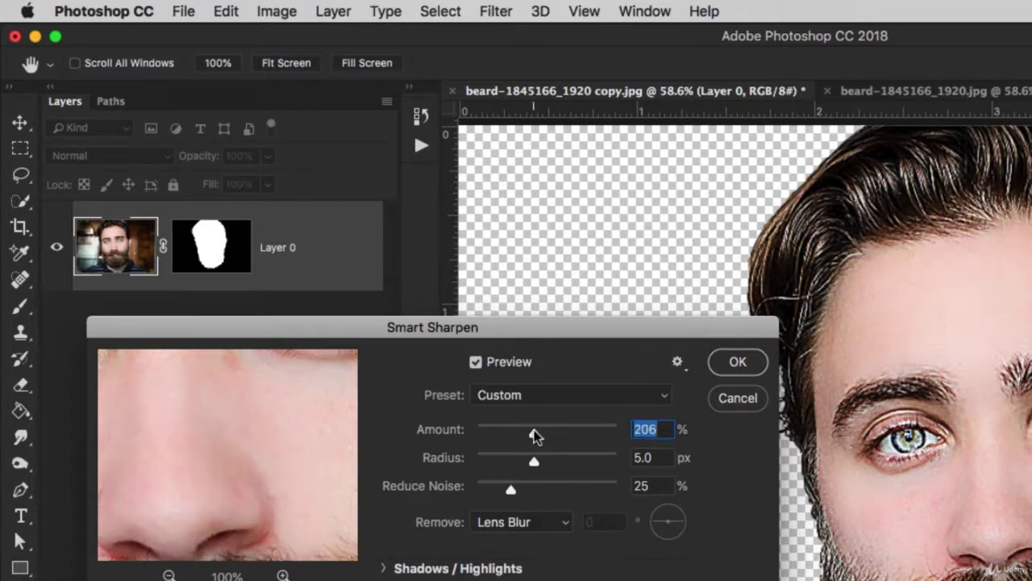
{"action": "left_click", "coordinate": [737, 363]}
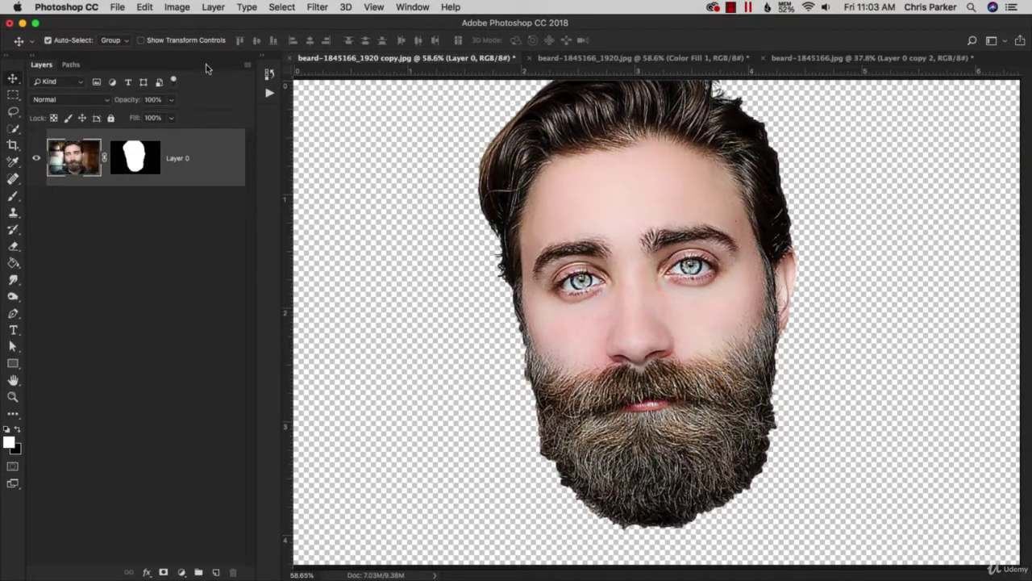
Open the Diffuse filter on the portrait, try the Normal, Darken Only and Lighten Only modes, and set the mode to Anisotropic.
{"action": "left_click", "coordinate": [324, 8]}
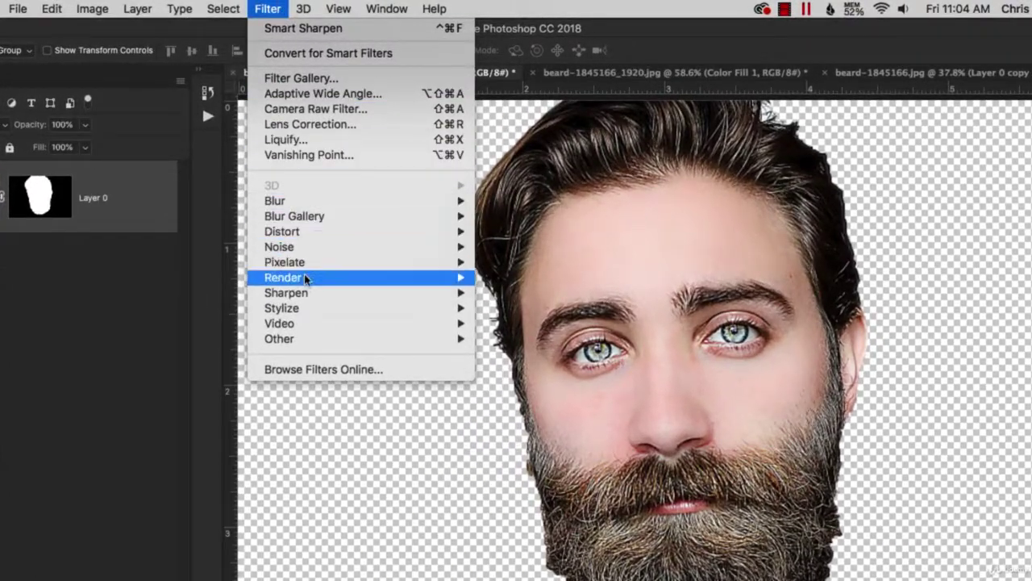
{"action": "mouse_move", "coordinate": [306, 308]}
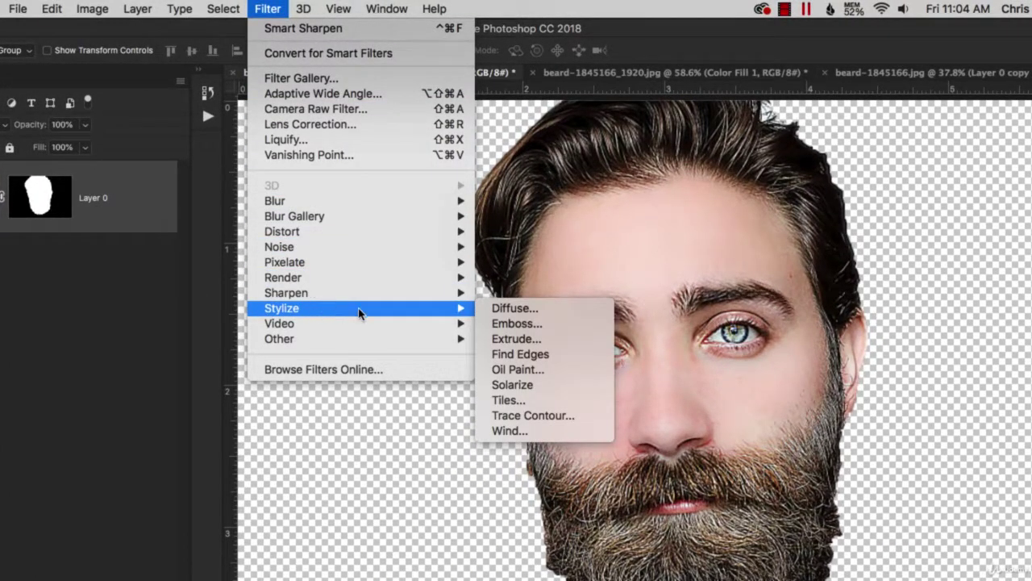
{"action": "left_click", "coordinate": [517, 309]}
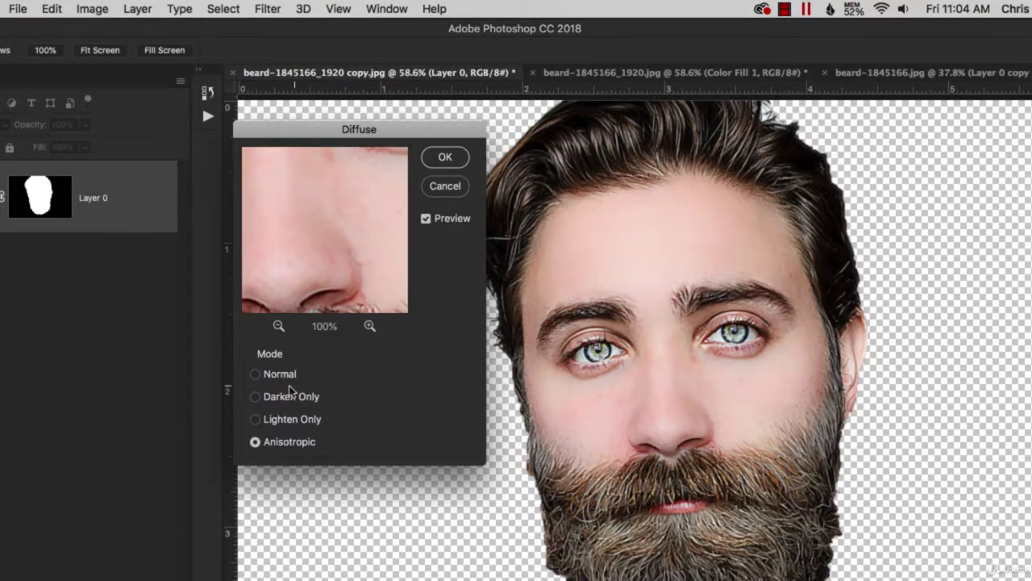
{"action": "left_click", "coordinate": [256, 375]}
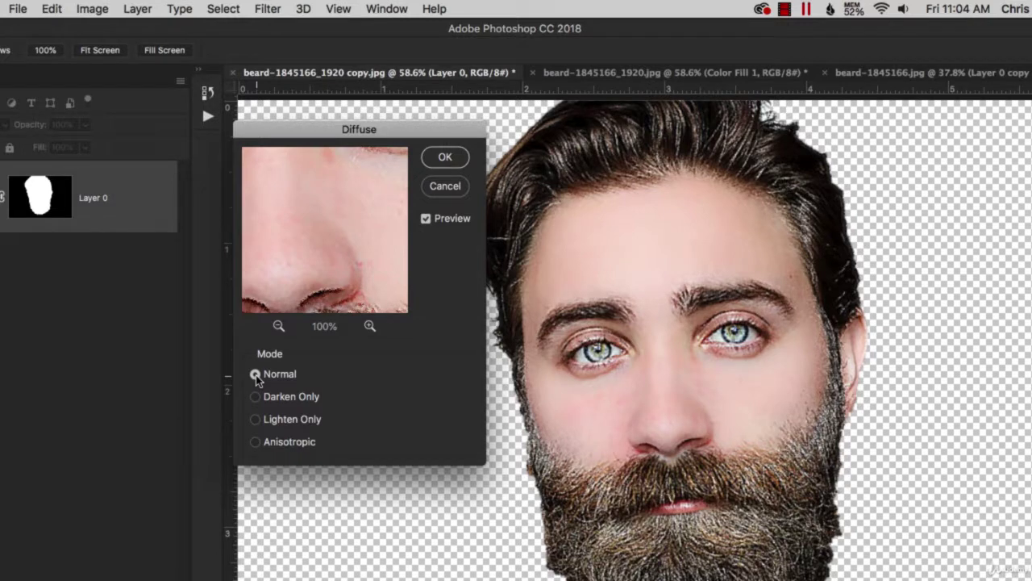
{"action": "left_click", "coordinate": [257, 398]}
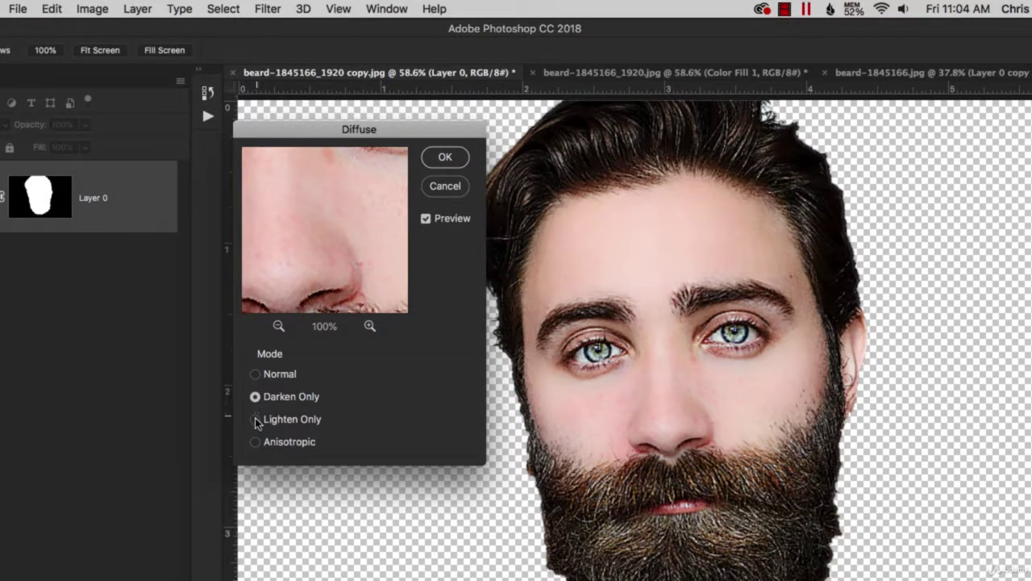
{"action": "left_click", "coordinate": [257, 422]}
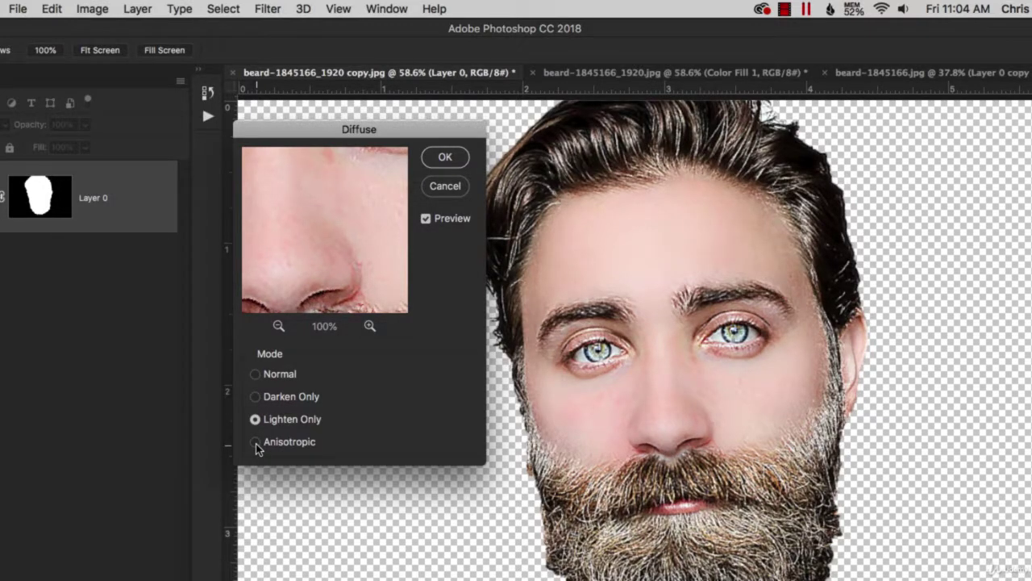
{"action": "left_click", "coordinate": [255, 442]}
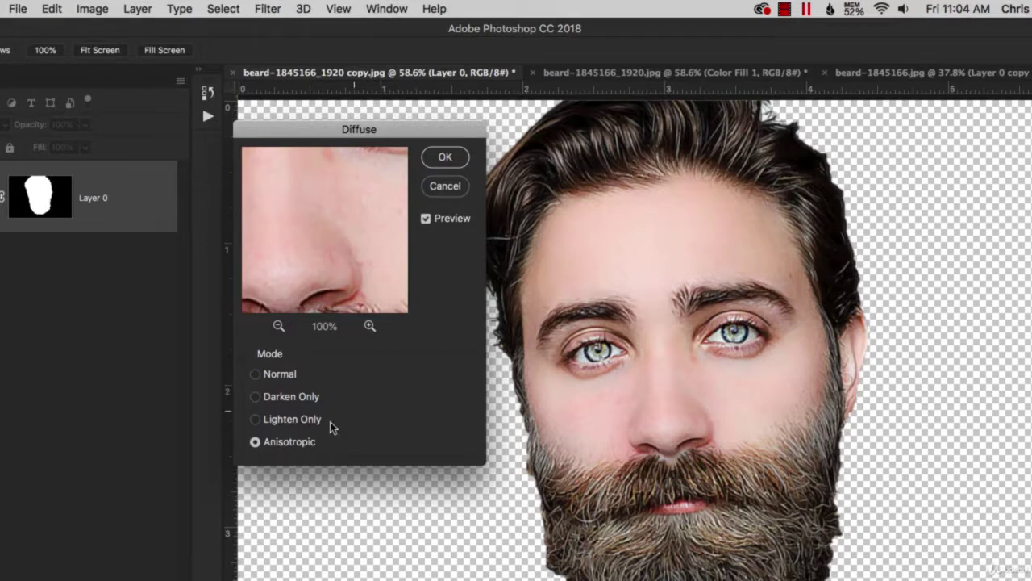
Compare the portrait with and without the Anisotropic Diffuse preview, and apply the filter to the layer twice.
{"action": "left_click", "coordinate": [426, 219]}
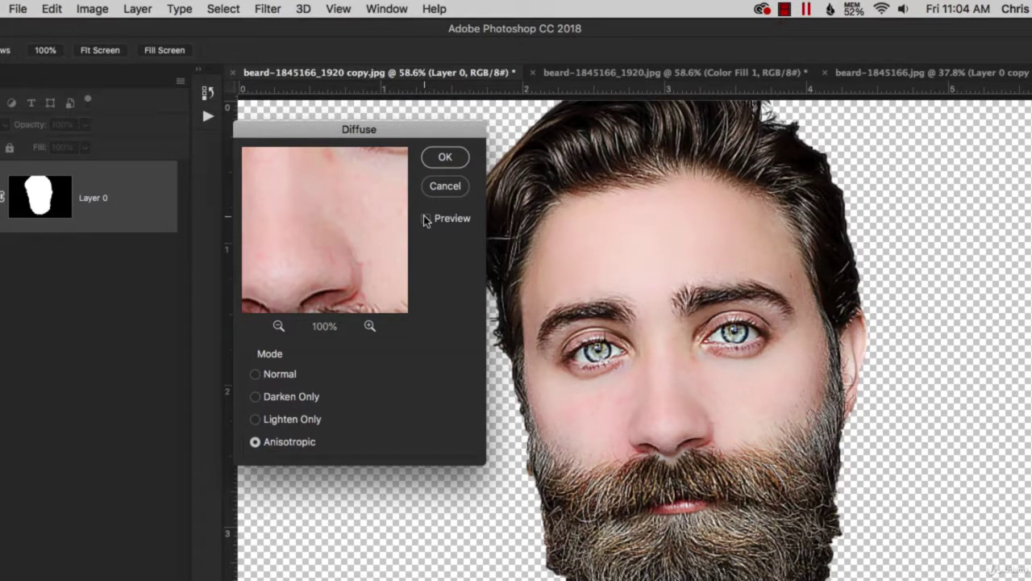
{"action": "left_click", "coordinate": [427, 219]}
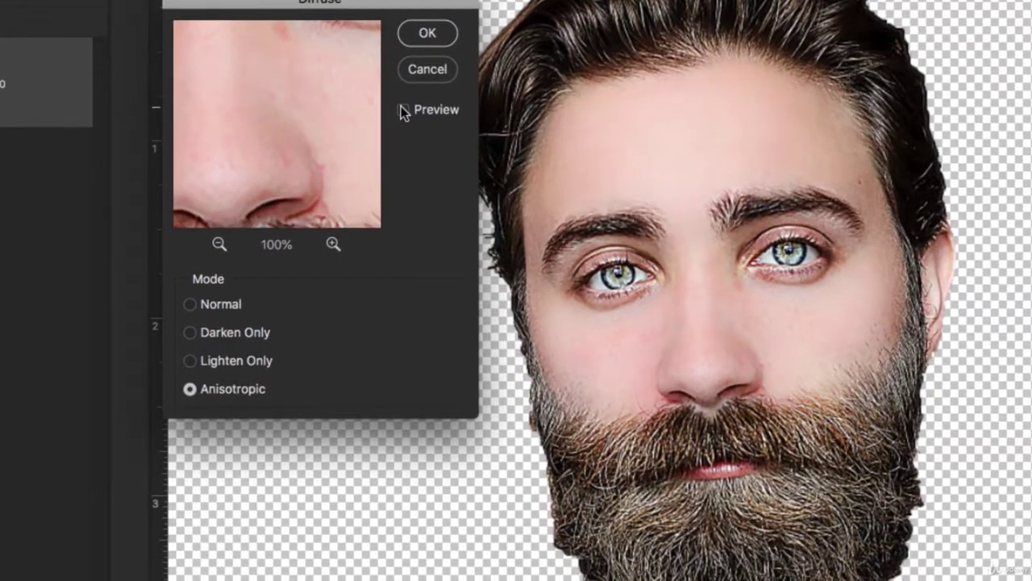
{"action": "left_click", "coordinate": [404, 111]}
{"action": "left_click", "coordinate": [404, 110]}
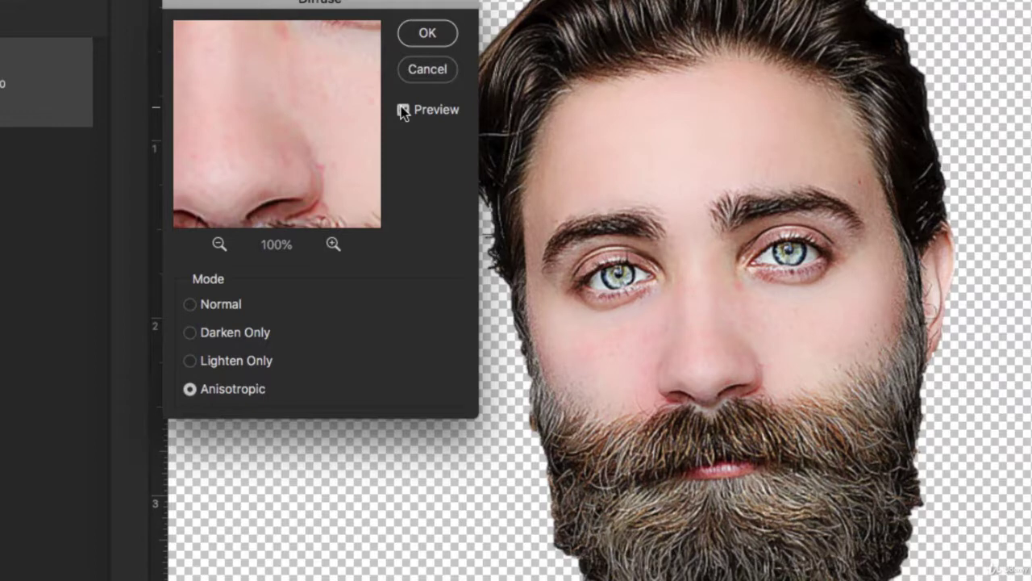
{"action": "left_click", "coordinate": [403, 111]}
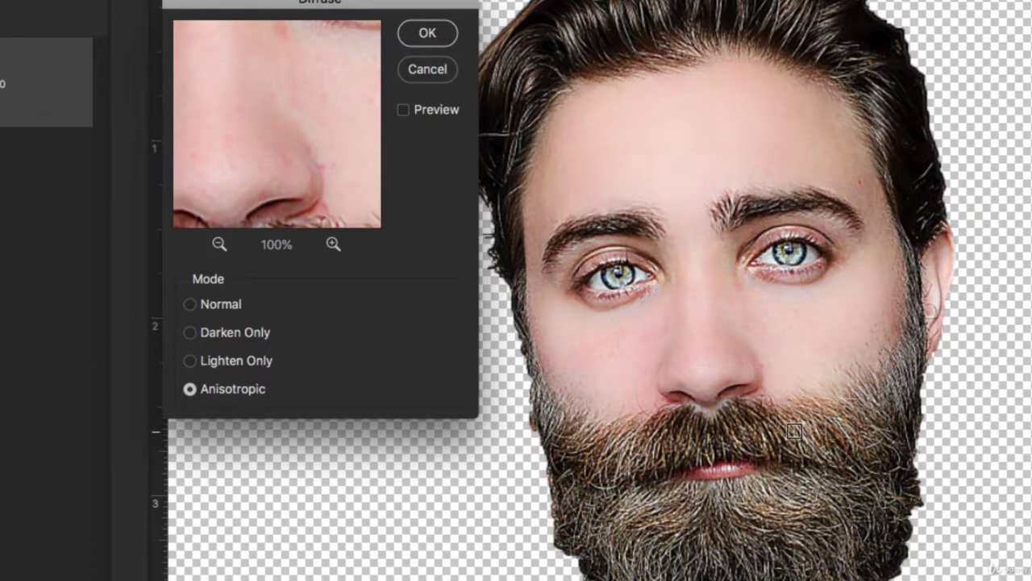
{"action": "left_click", "coordinate": [405, 111]}
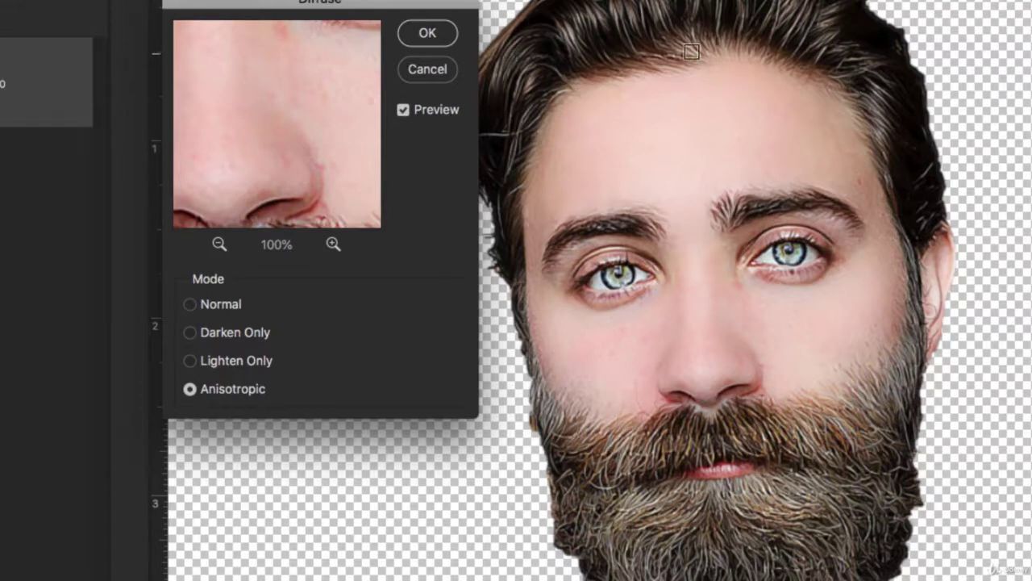
{"action": "left_click", "coordinate": [427, 33]}
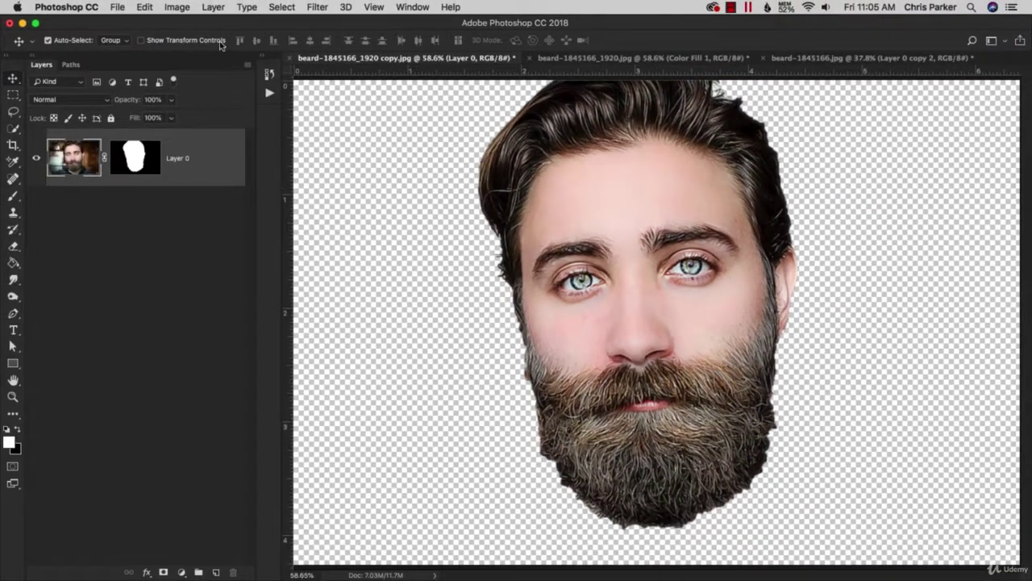
{"action": "left_click", "coordinate": [317, 7]}
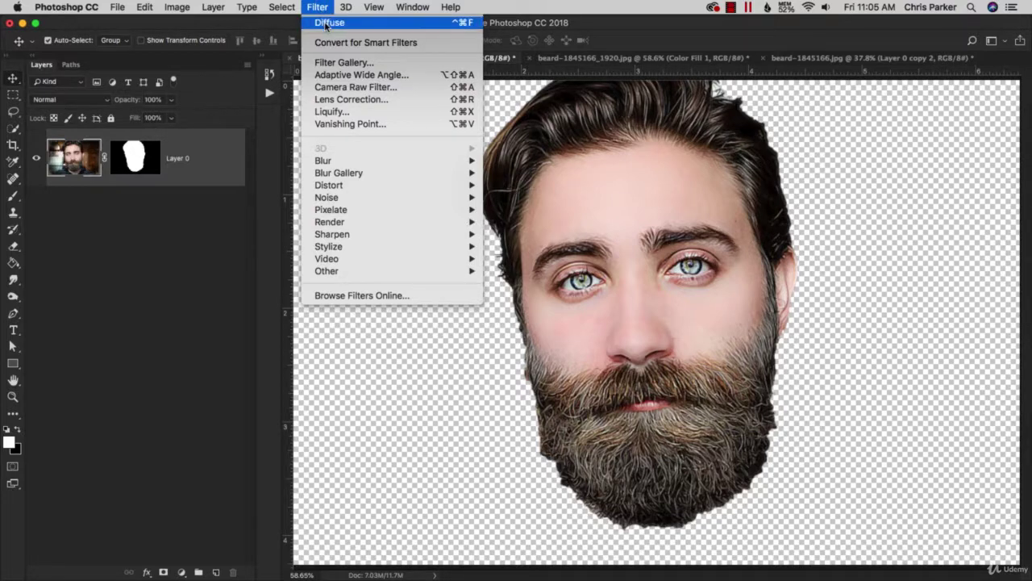
{"action": "left_click", "coordinate": [342, 24]}
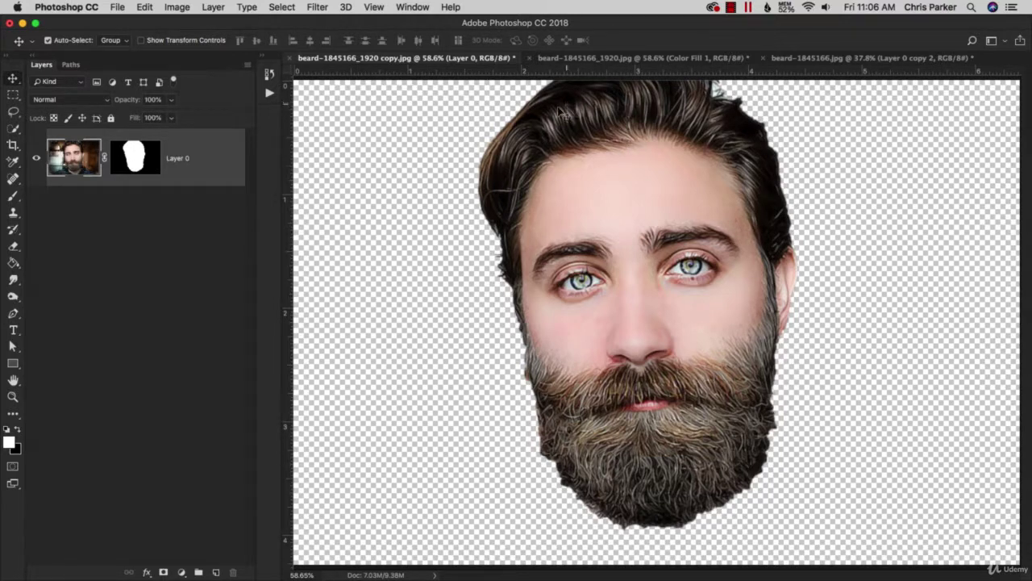
Apply Smart Sharpen to Layer 0 again with Amount 206%, Radius 5.0 px, Reduce Noise 25% and Lens Blur removal.
{"action": "left_click", "coordinate": [321, 8]}
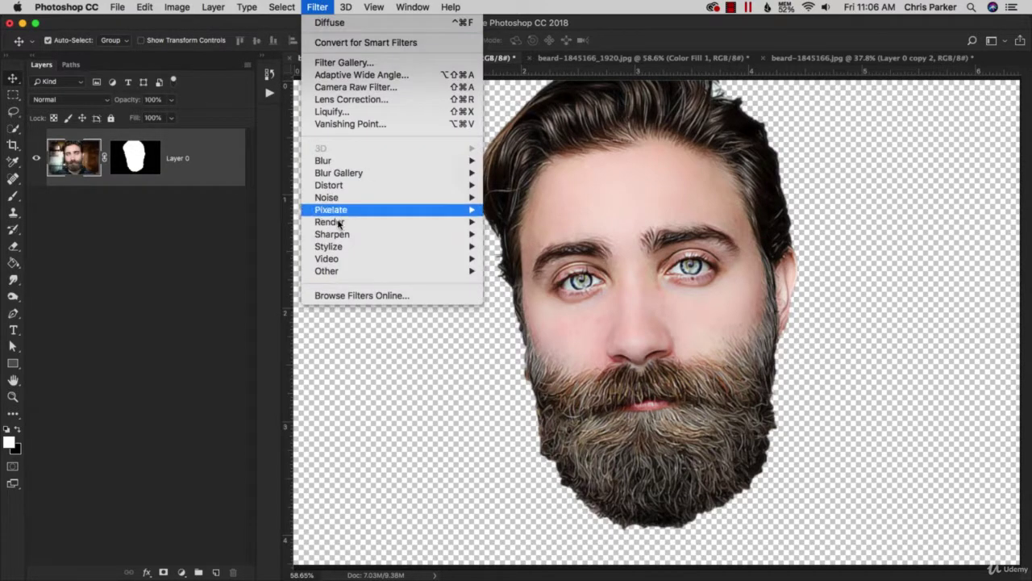
{"action": "mouse_move", "coordinate": [341, 234]}
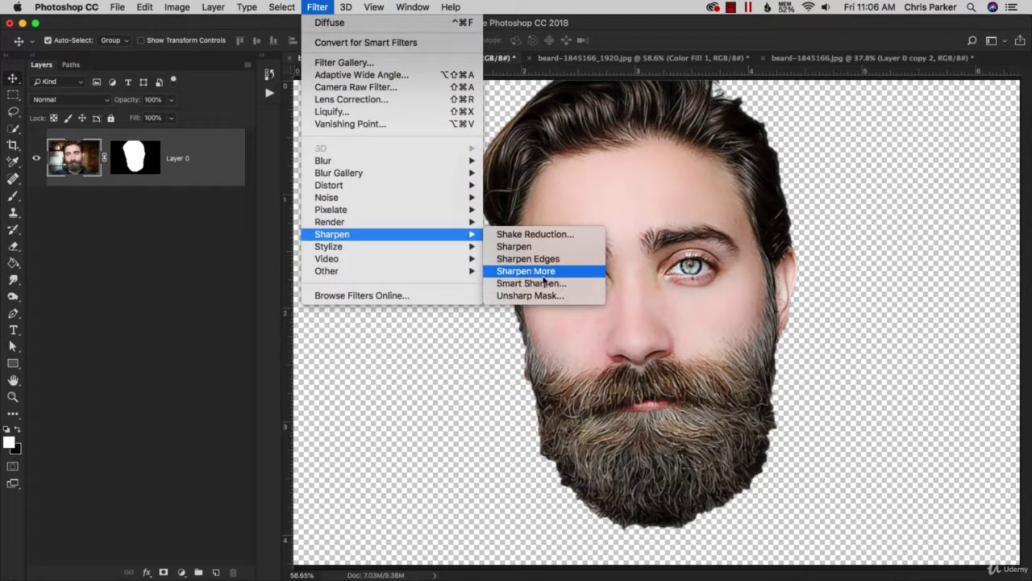
{"action": "left_click", "coordinate": [545, 283]}
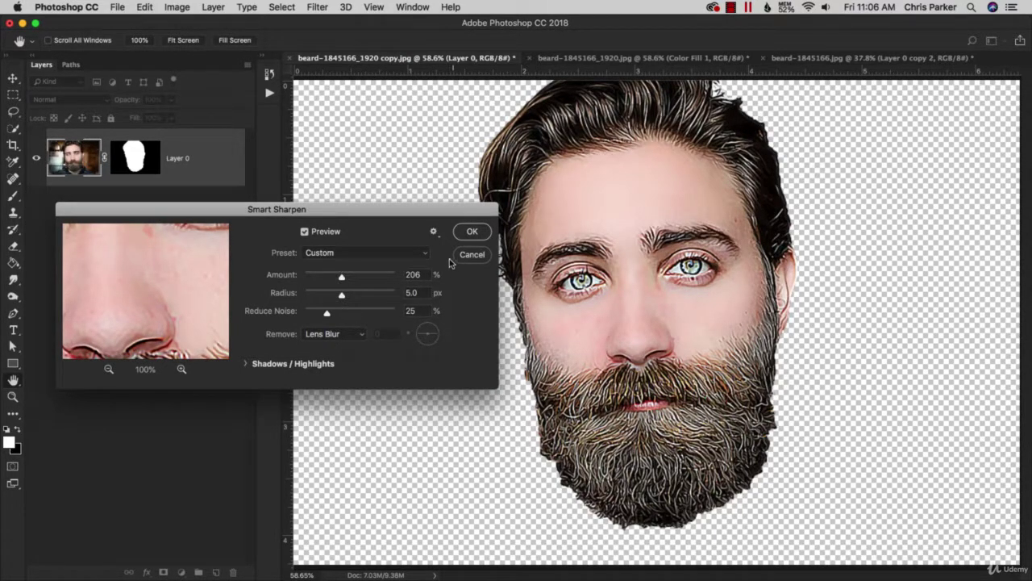
{"action": "left_click", "coordinate": [472, 232]}
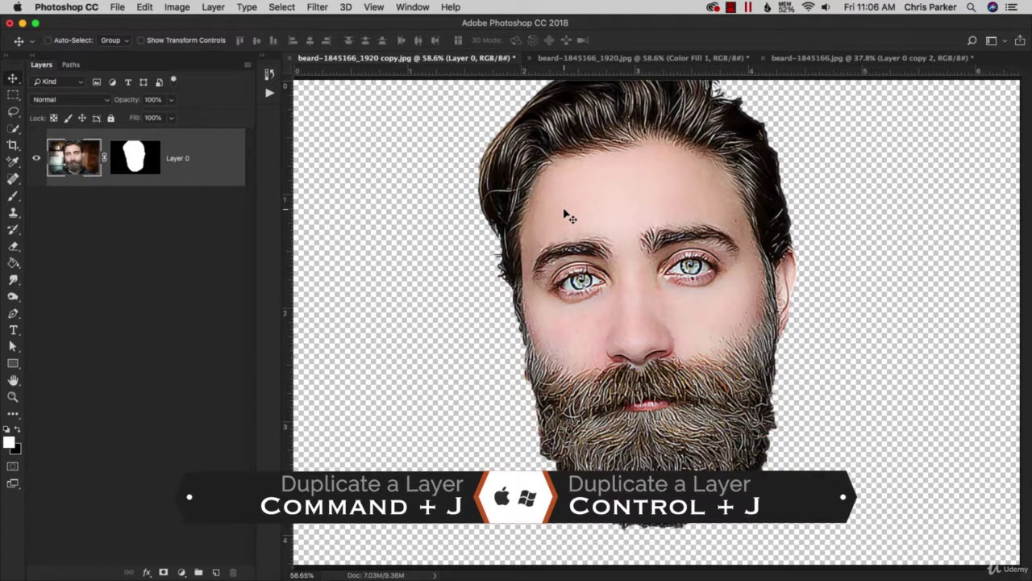
Duplicate Layer 0 and apply a High Pass filter with a 3.0-pixel radius to the duplicate.
{"action": "key", "text": "super+j"}
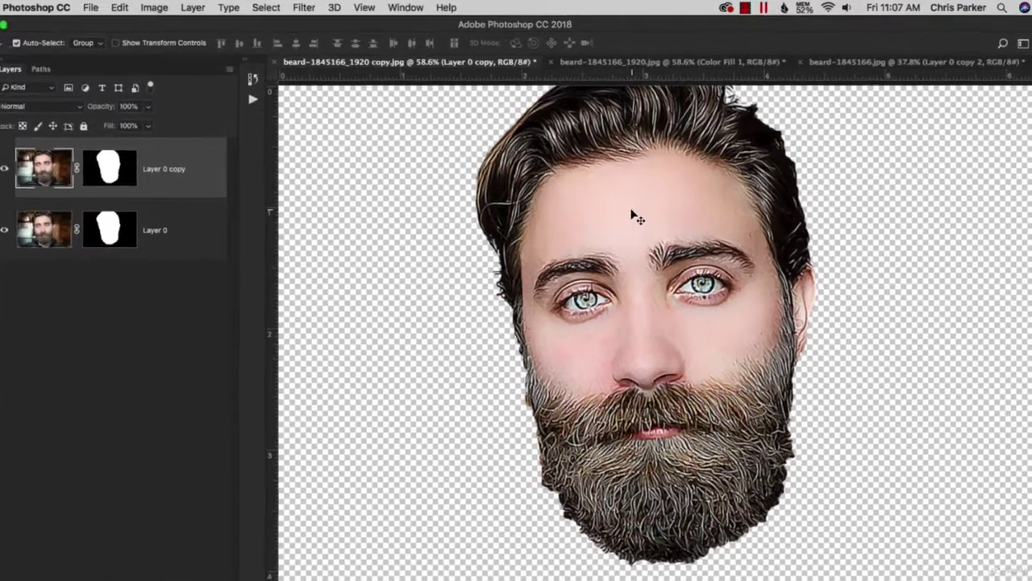
{"action": "left_click", "coordinate": [303, 8]}
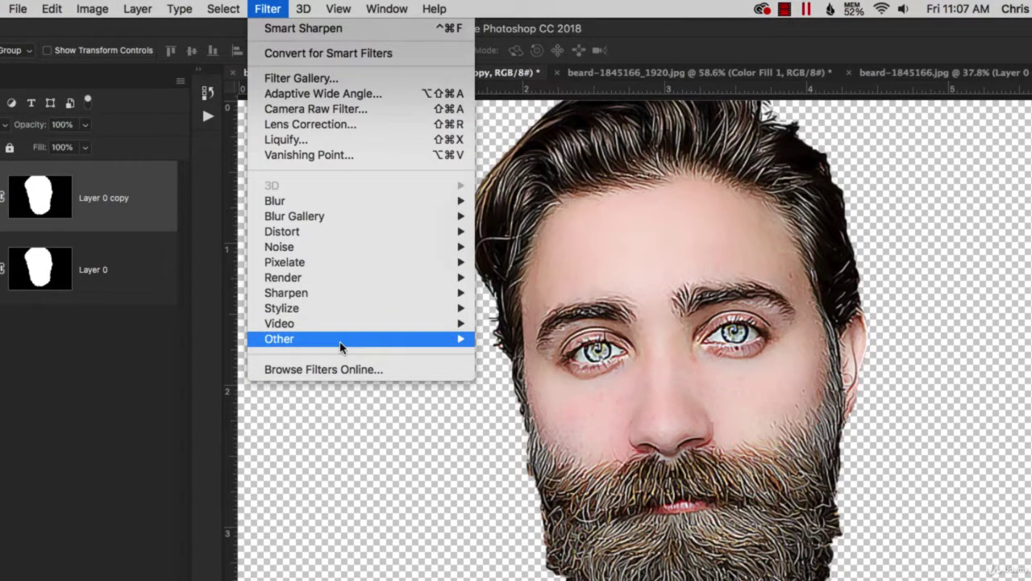
{"action": "mouse_move", "coordinate": [340, 346]}
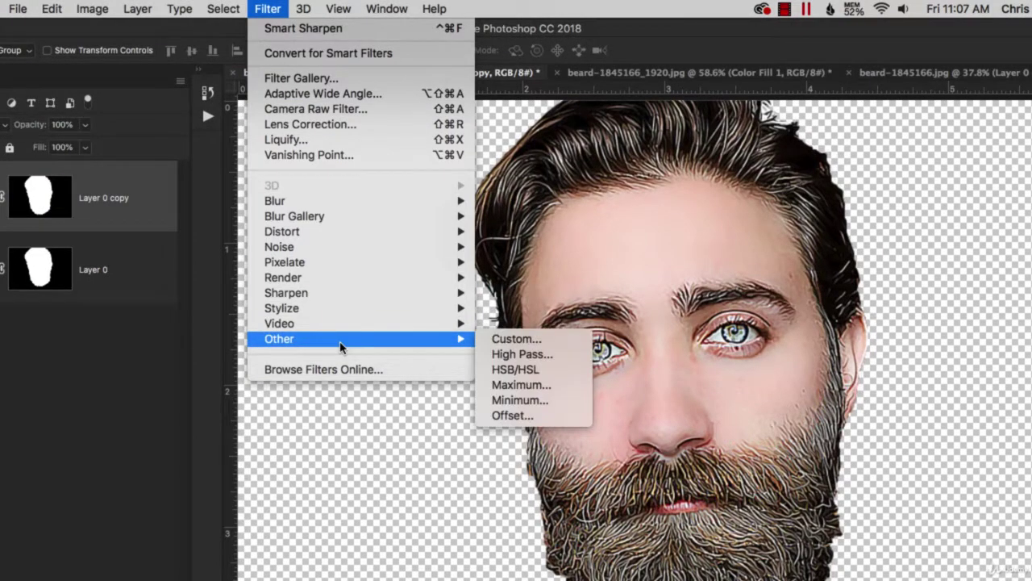
{"action": "left_click", "coordinate": [553, 359]}
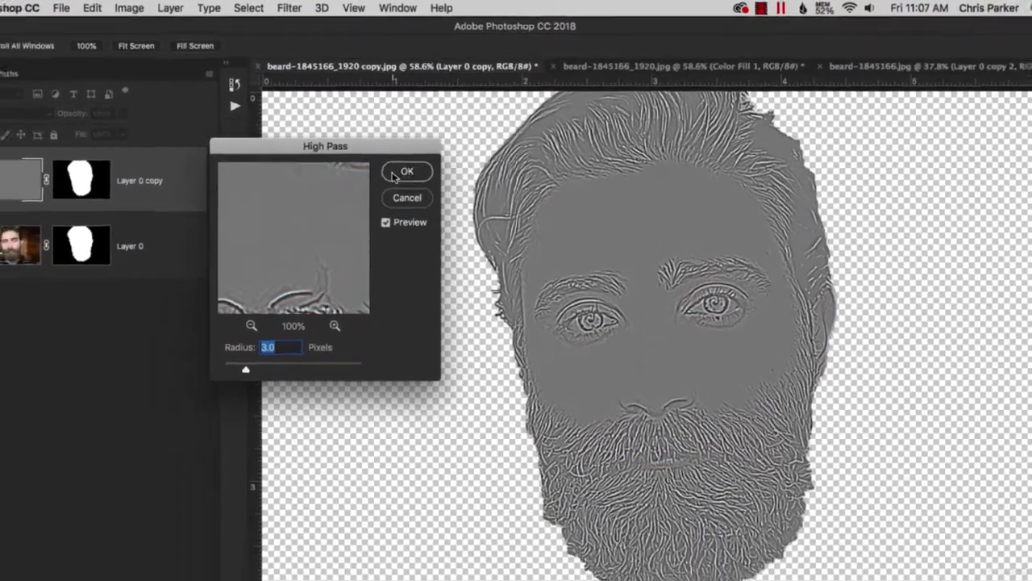
{"action": "left_click", "coordinate": [384, 191]}
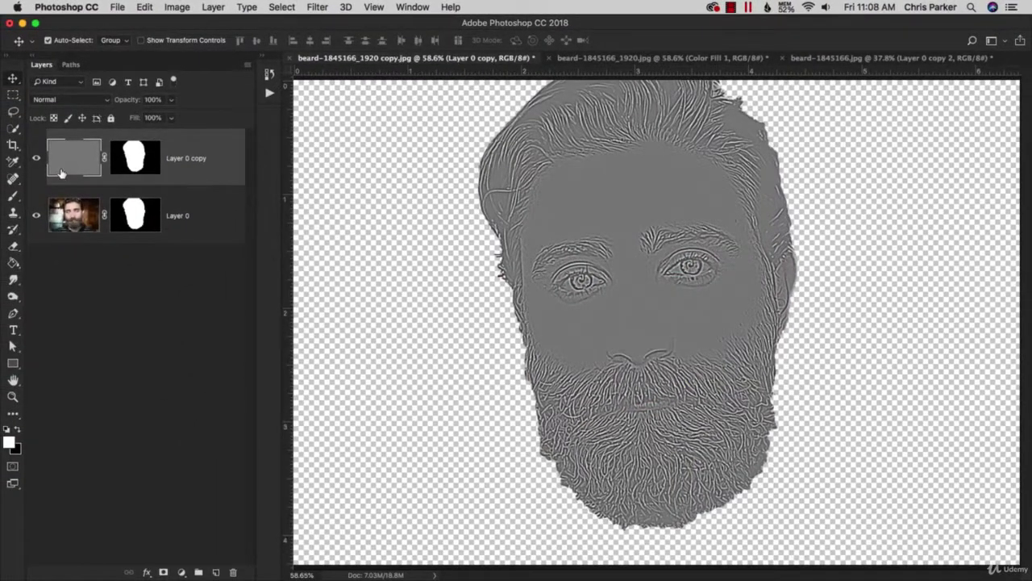
Set the High Pass layer's blend mode to Vivid Light and add a Threshold adjustment layer above it.
{"action": "left_click", "coordinate": [58, 102]}
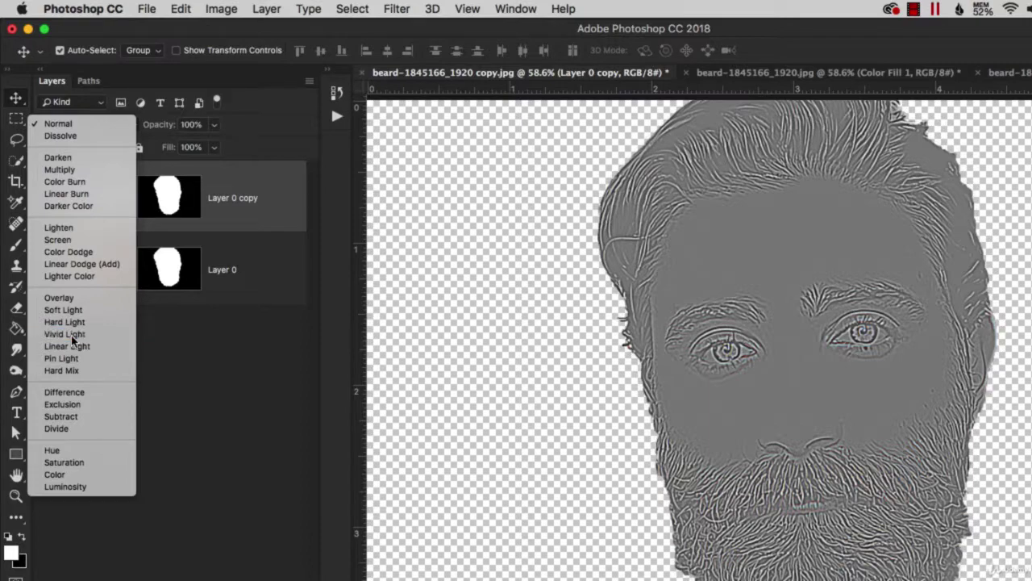
{"action": "left_click", "coordinate": [71, 336]}
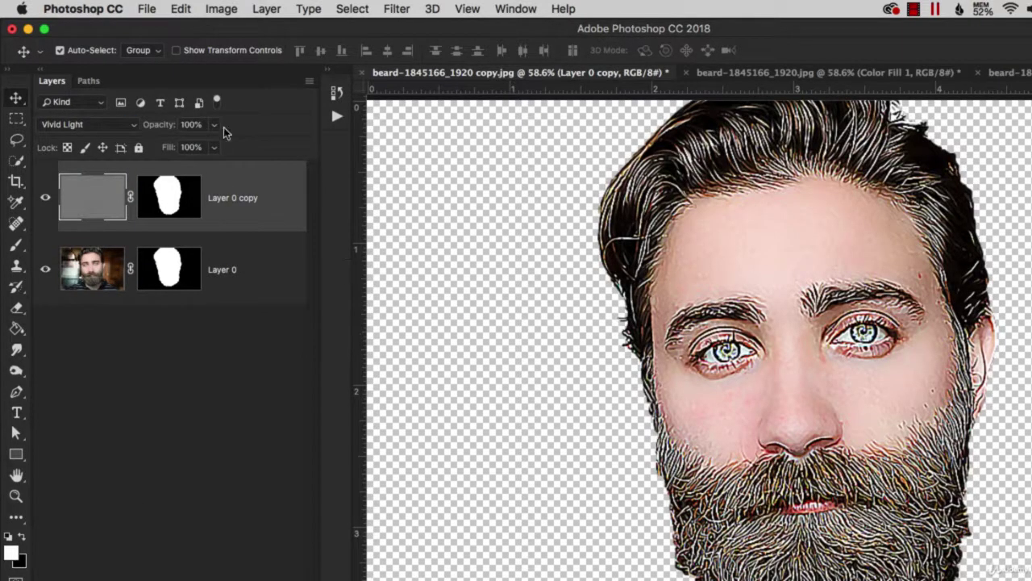
{"action": "left_click", "coordinate": [265, 8]}
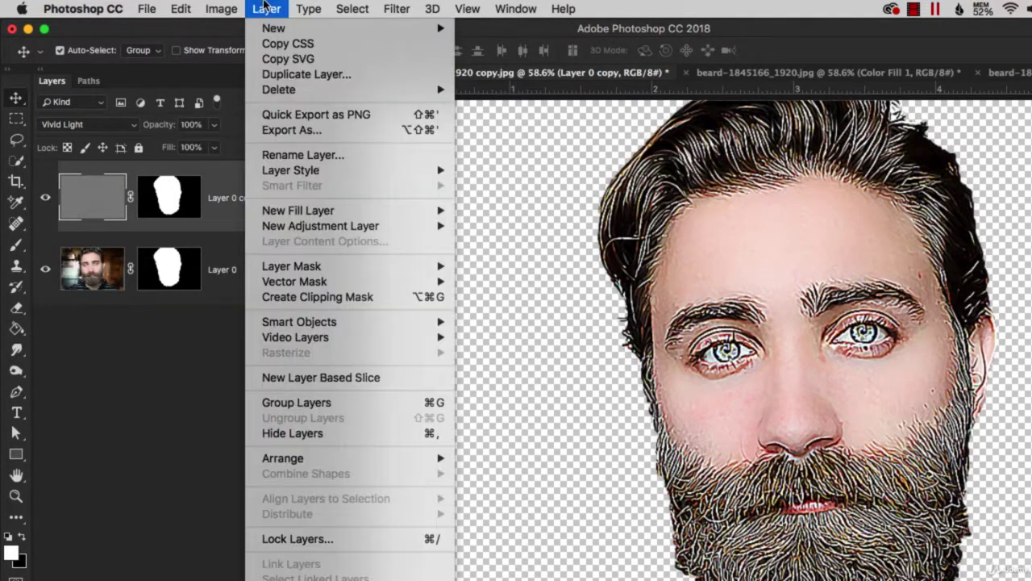
{"action": "mouse_move", "coordinate": [319, 229]}
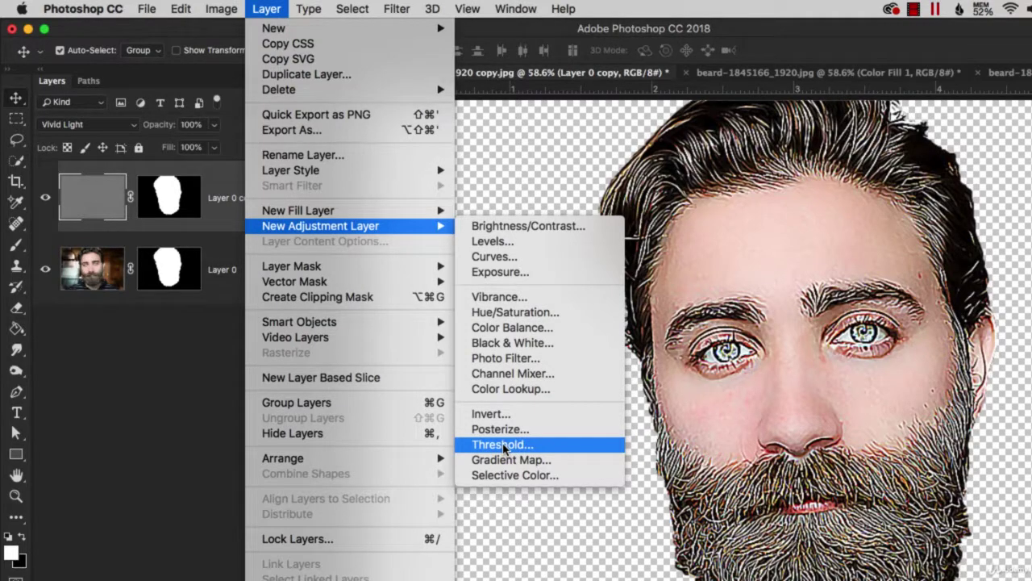
{"action": "left_click", "coordinate": [504, 446]}
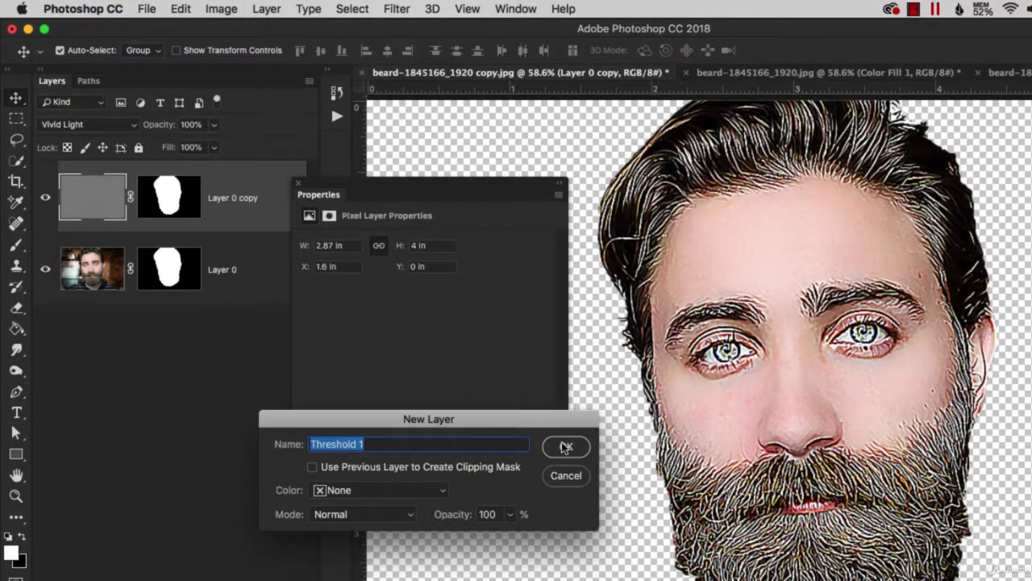
{"action": "left_click", "coordinate": [564, 447]}
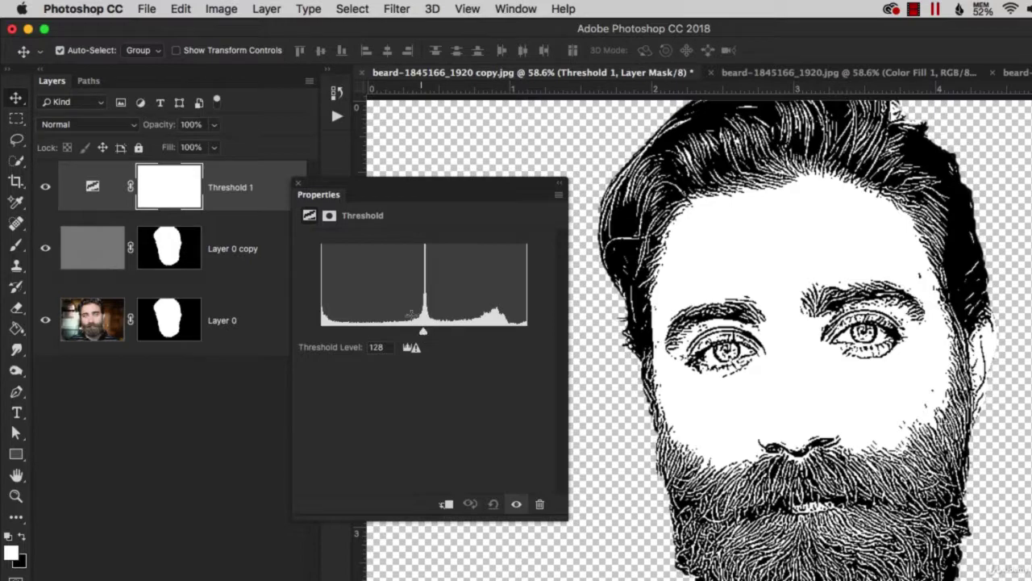
Lower the Threshold adjustment's level to 100 and close its settings.
{"action": "mouse_move", "coordinate": [425, 334]}
{"action": "left_mouse_down"}
{"action": "mouse_move", "coordinate": [355, 337]}
{"action": "mouse_move", "coordinate": [495, 336]}
{"action": "mouse_move", "coordinate": [409, 338]}
{"action": "left_mouse_up"}
{"action": "mouse_move", "coordinate": [384, 338]}
{"action": "left_mouse_down"}
{"action": "mouse_move", "coordinate": [370, 338]}
{"action": "mouse_move", "coordinate": [400, 338]}
{"action": "left_mouse_up"}
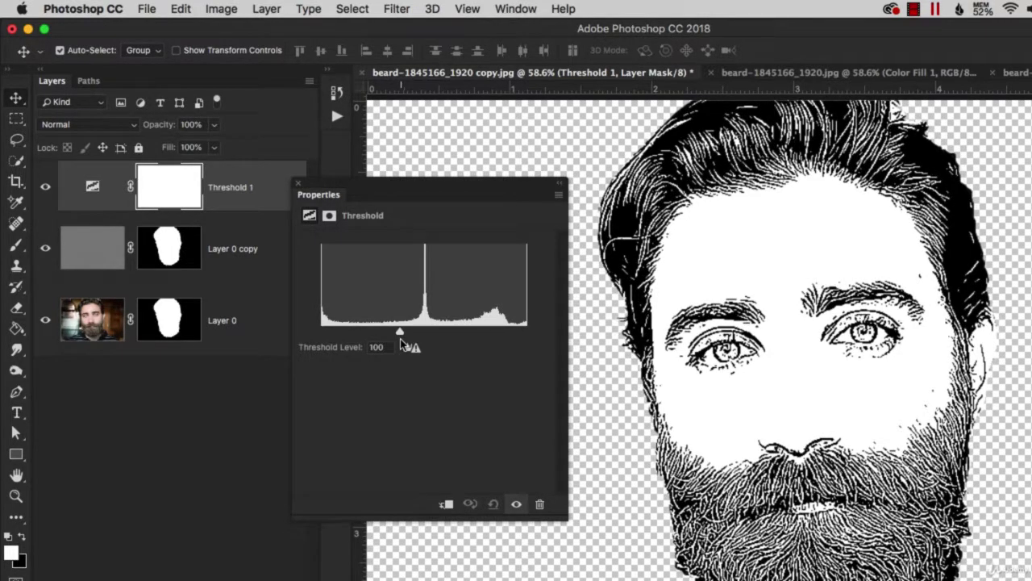
{"action": "left_click", "coordinate": [298, 183]}
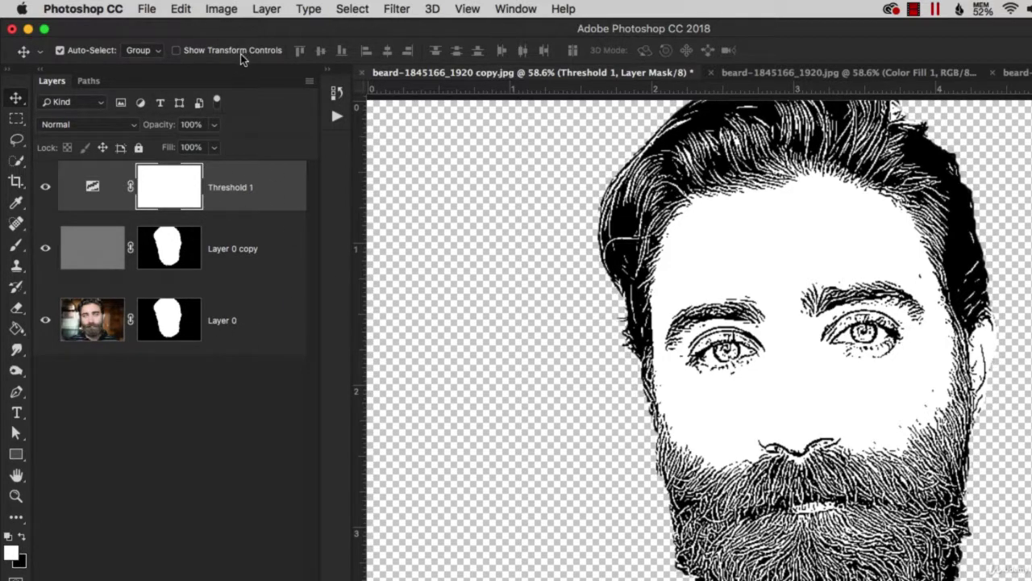
Merge the visible layers into a new layer on top while keeping the original layers beneath it.
{"action": "left_click", "coordinate": [267, 9]}
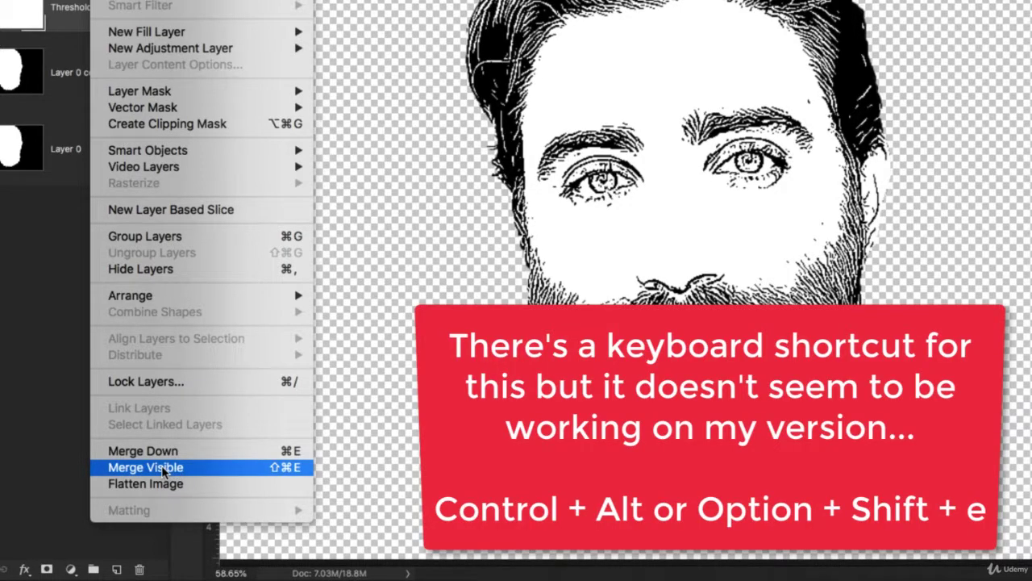
{"action": "left_click", "coordinate": [161, 467]}
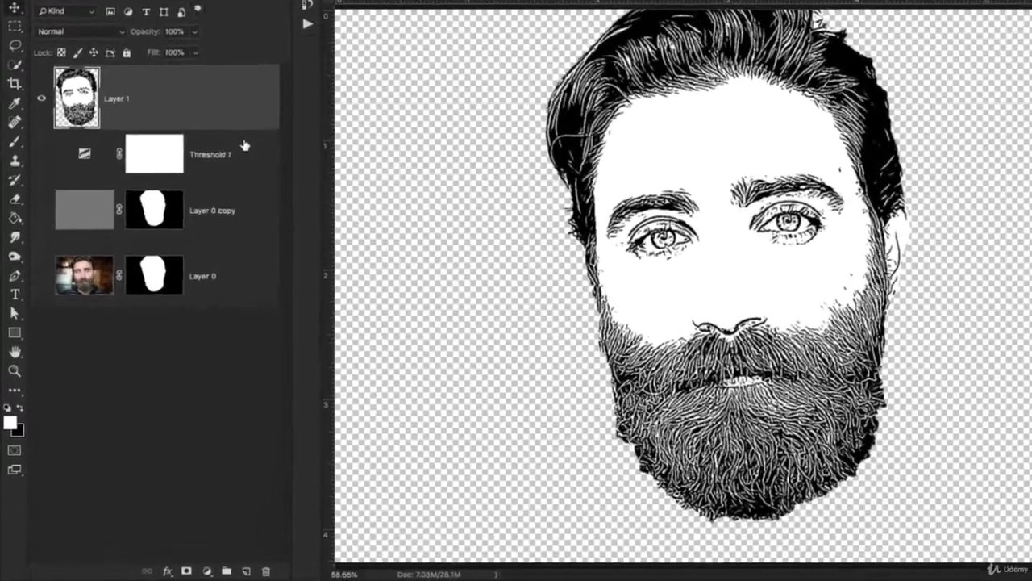
Add a white (ffffff) Solid Color fill layer directly beneath the merged portrait layer and compare the image with and without it.
{"action": "left_click", "coordinate": [215, 200]}
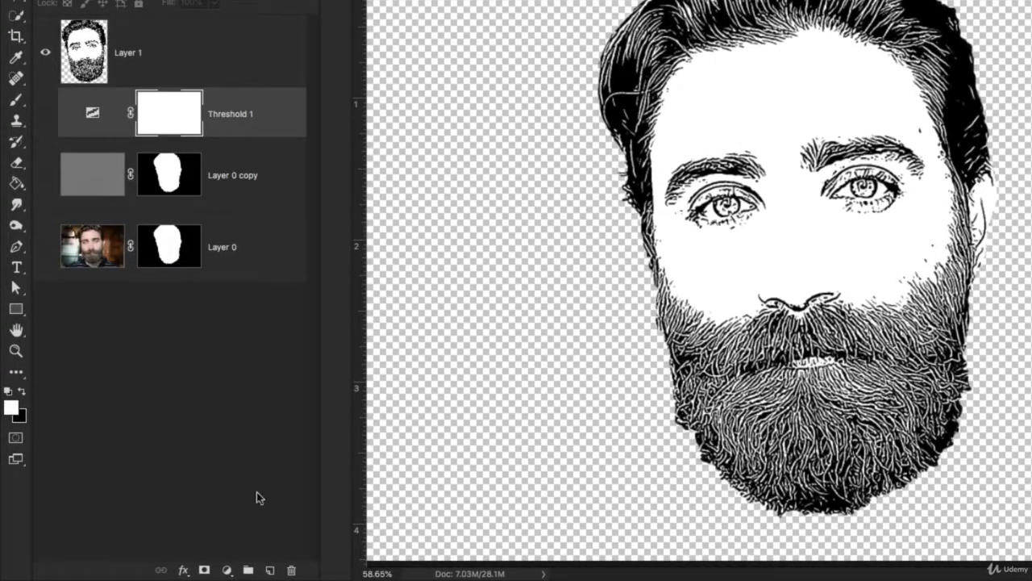
{"action": "left_click", "coordinate": [270, 570]}
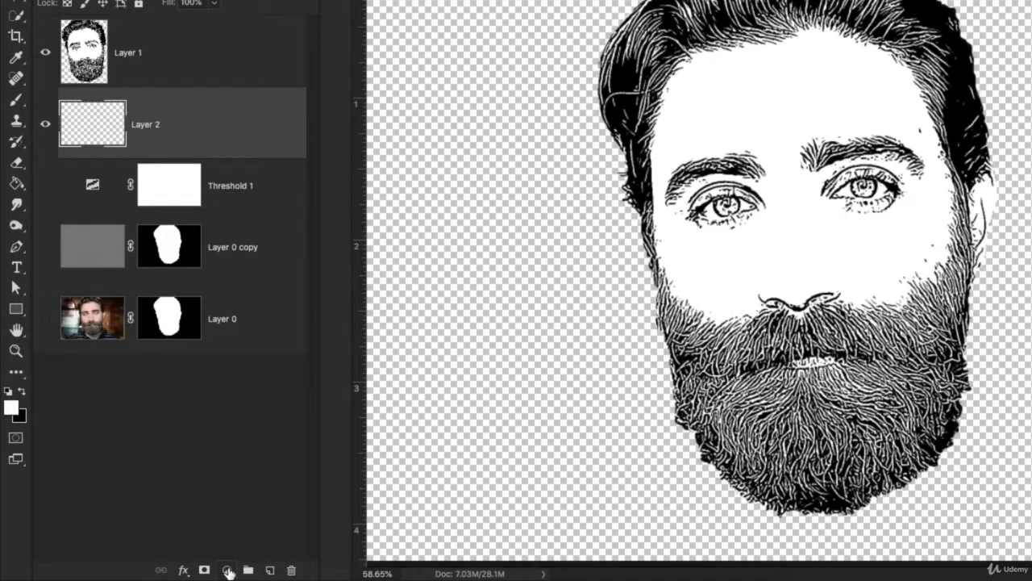
{"action": "left_click", "coordinate": [229, 570]}
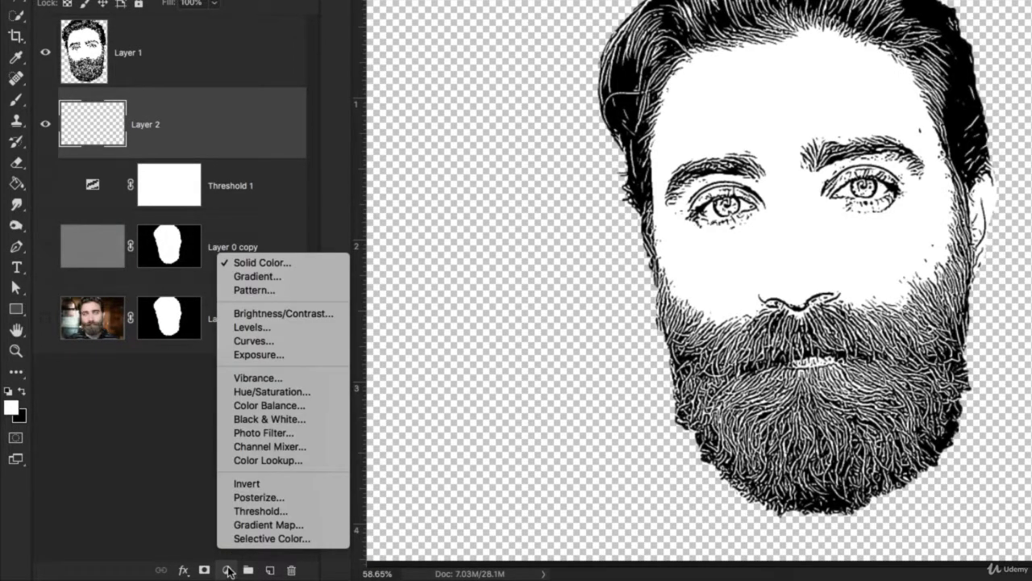
{"action": "left_click", "coordinate": [264, 263]}
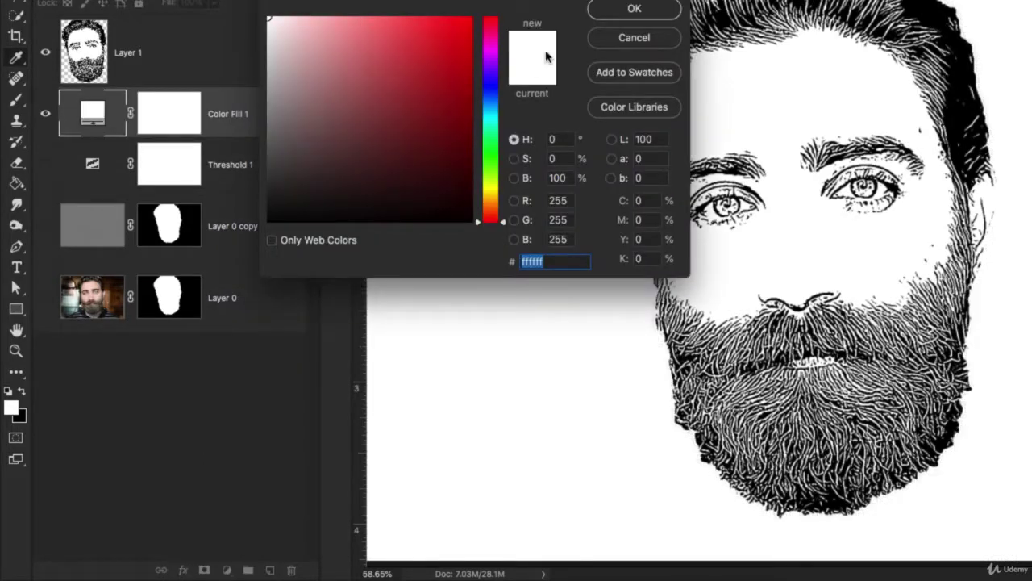
{"action": "left_click", "coordinate": [629, 8]}
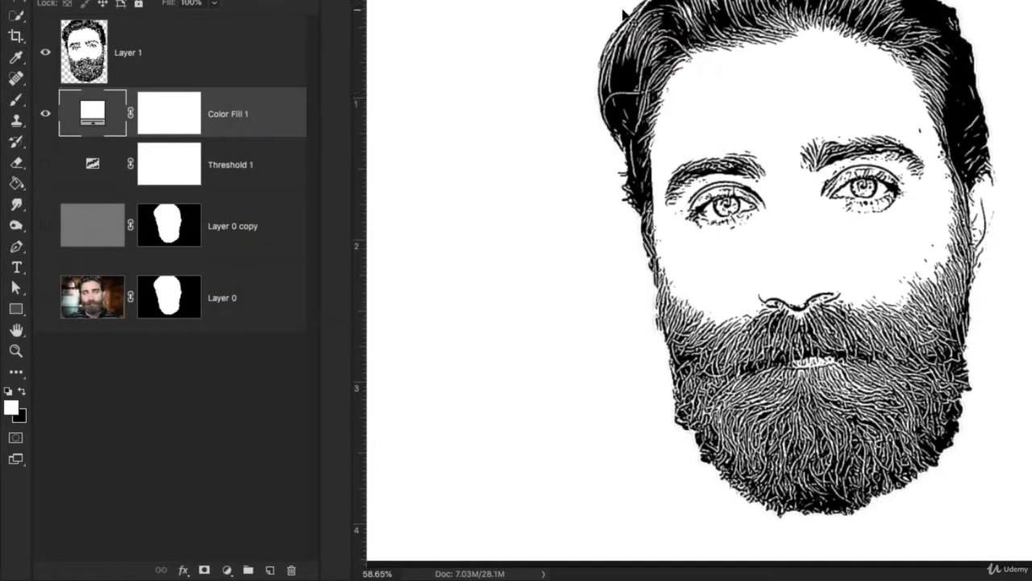
{"action": "left_click", "coordinate": [45, 114]}
{"action": "left_click", "coordinate": [47, 114]}
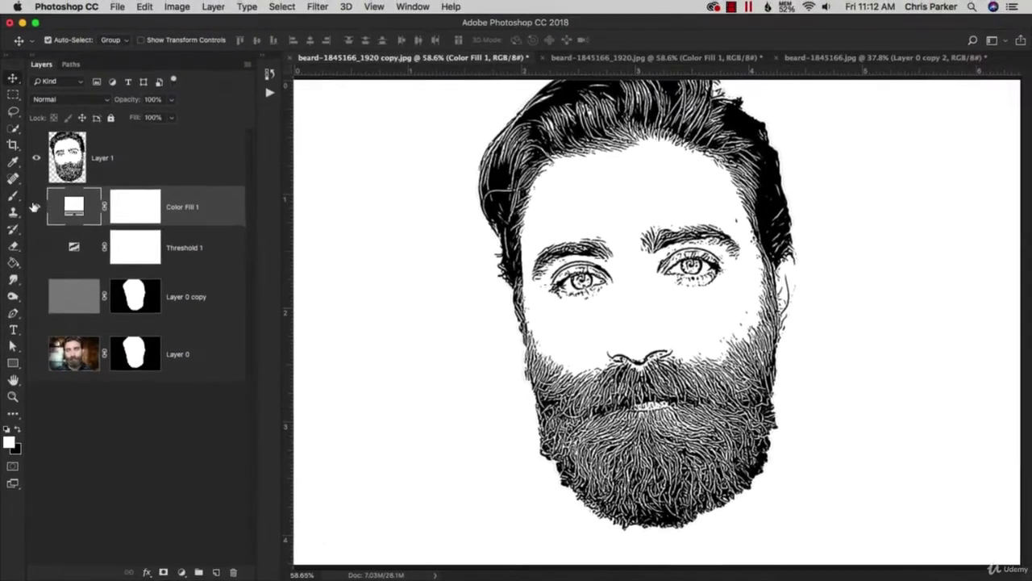
Add a layer mask to Layer 1 and set up a black brush of size 30 at 100% opacity for painting on it.
{"action": "left_click", "coordinate": [721, 309]}
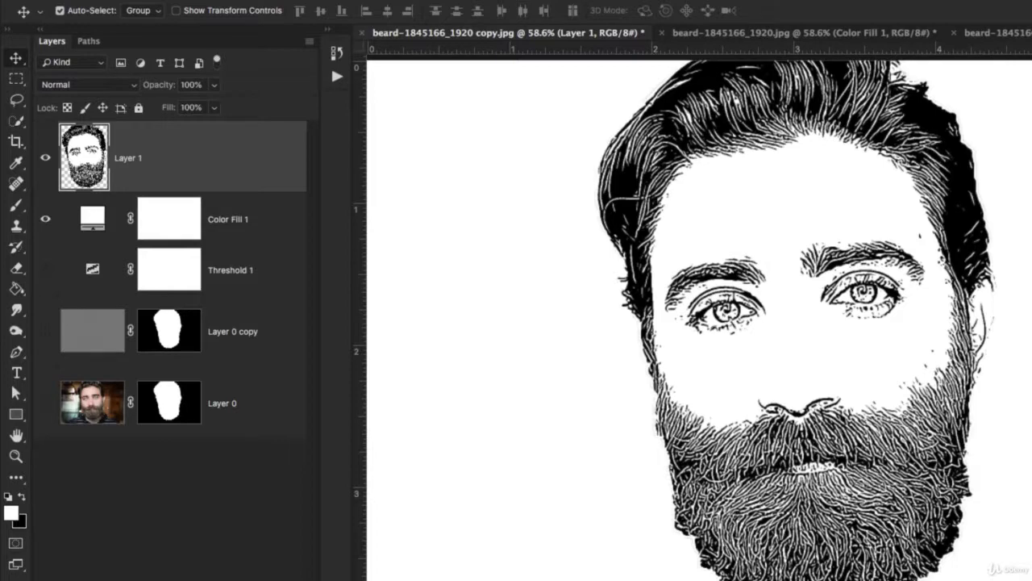
{"action": "left_click", "coordinate": [171, 579]}
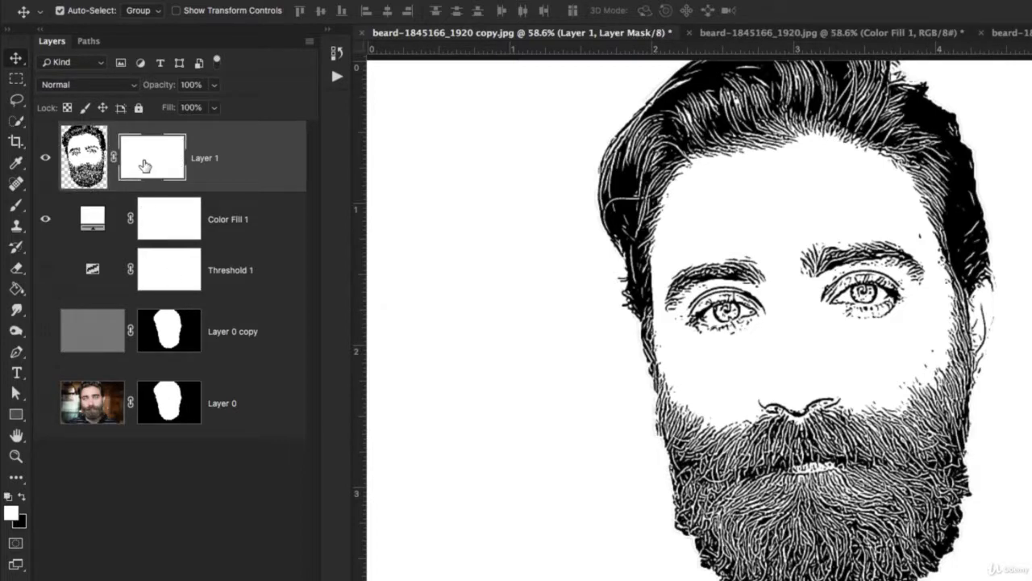
{"action": "key", "text": "b"}
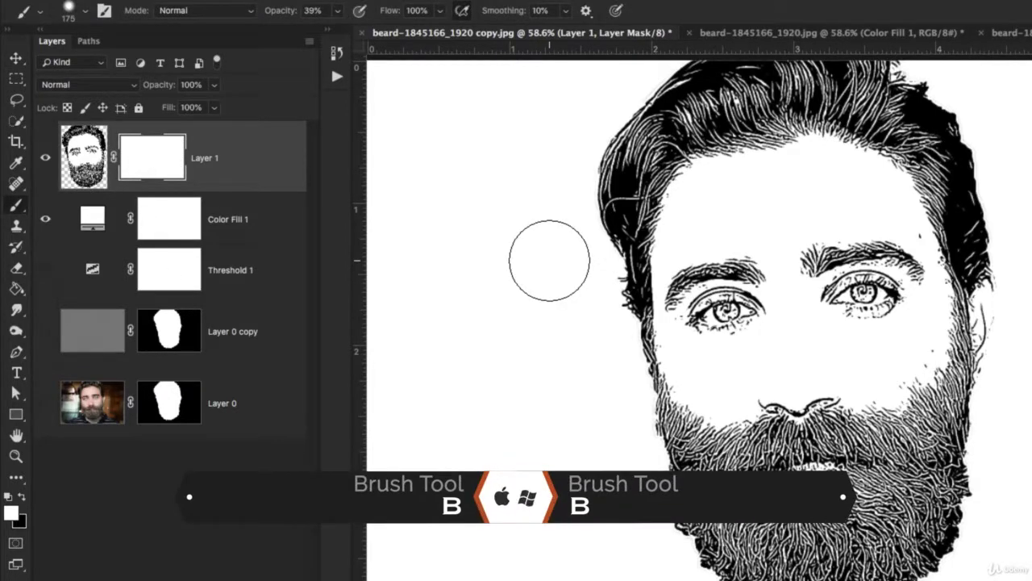
{"action": "key", "text": "bracketleft"}
{"action": "key", "text": "bracketleft"}
{"action": "key", "text": "bracketleft"}
{"action": "key", "text": "bracketleft"}
{"action": "key", "text": "bracketleft"}
{"action": "key", "text": "bracketleft"}
{"action": "key", "text": "bracketleft"}
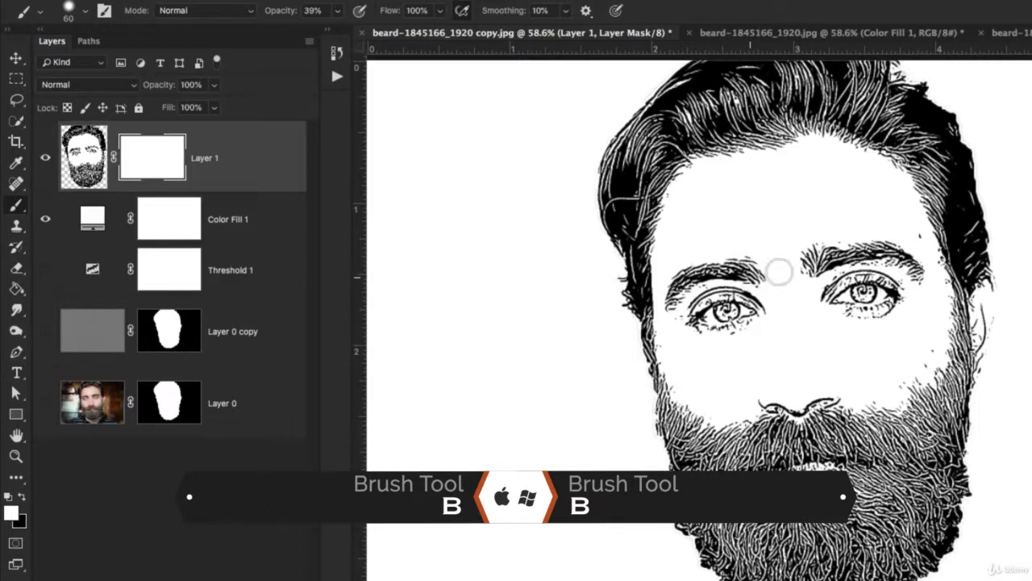
{"action": "key", "text": "x"}
{"action": "key", "text": "bracketleft"}
{"action": "key", "text": "bracketleft"}
{"action": "key", "text": "bracketleft"}
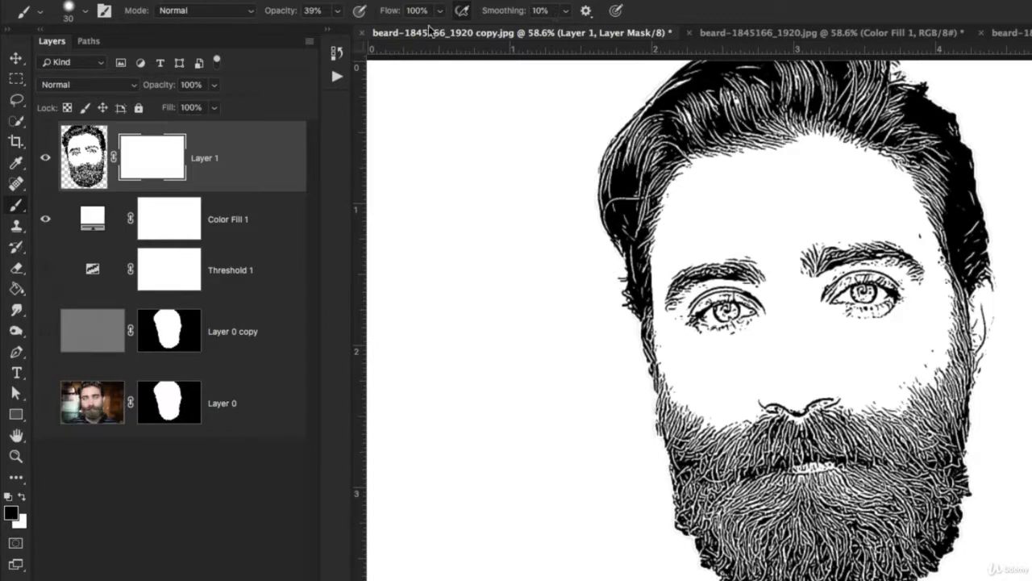
{"action": "left_click_drag", "start_coordinate": [275, 15], "coordinate": [347, 21]}
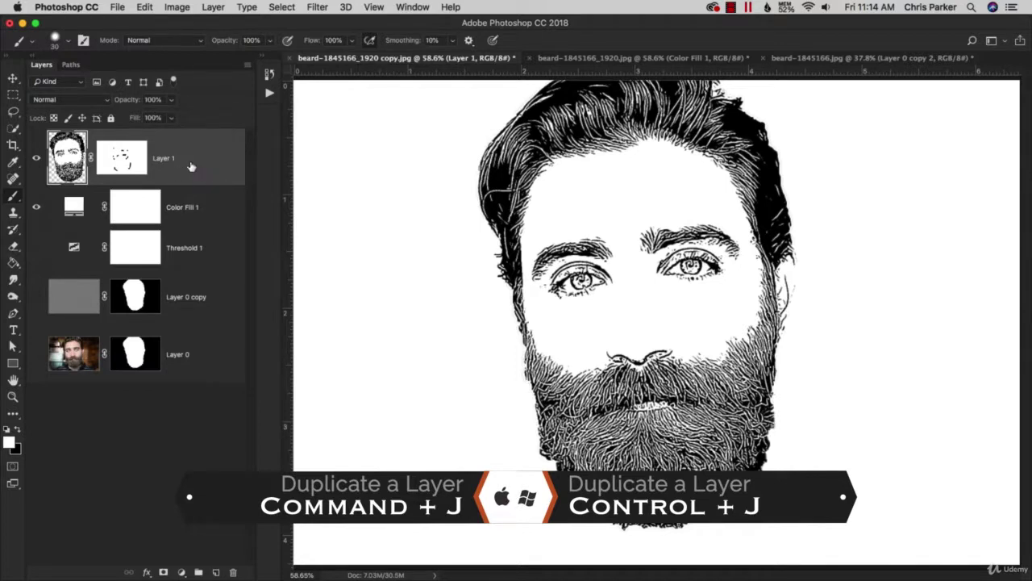
Duplicate the masked Layer 1 and permanently apply the duplicate's layer mask.
{"action": "key", "text": "super+j"}
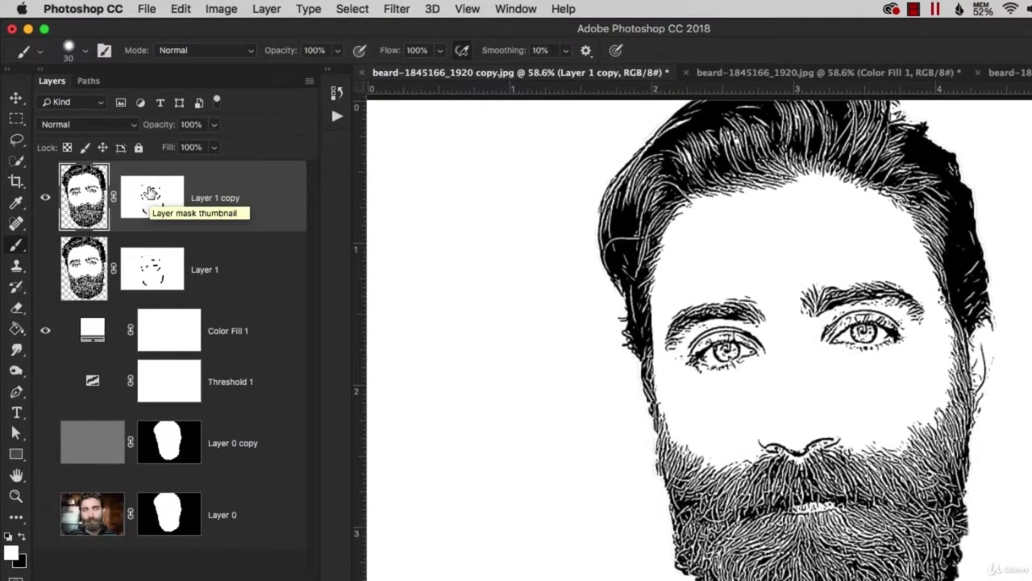
{"action": "right_click", "coordinate": [151, 200]}
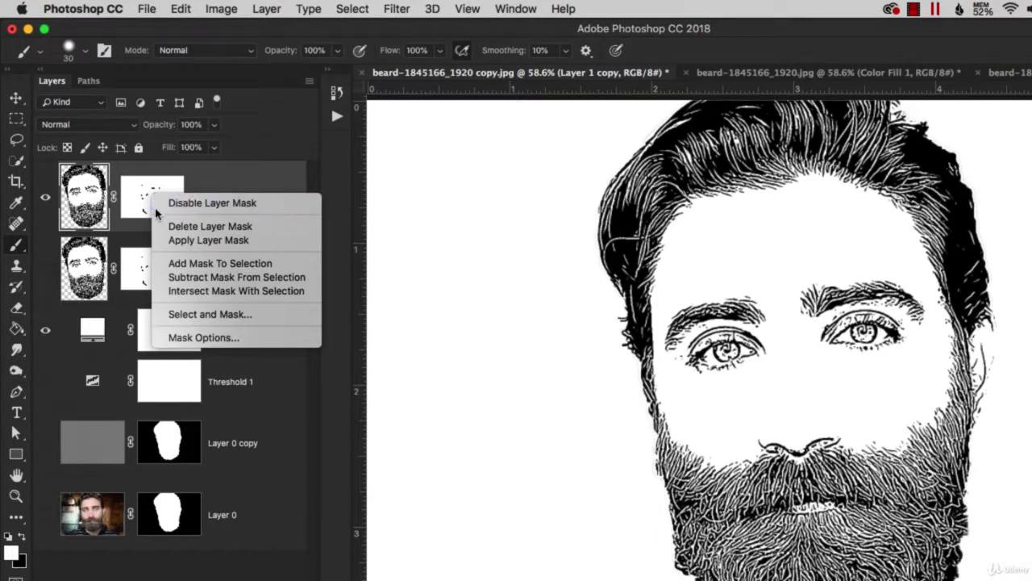
{"action": "left_click", "coordinate": [172, 241]}
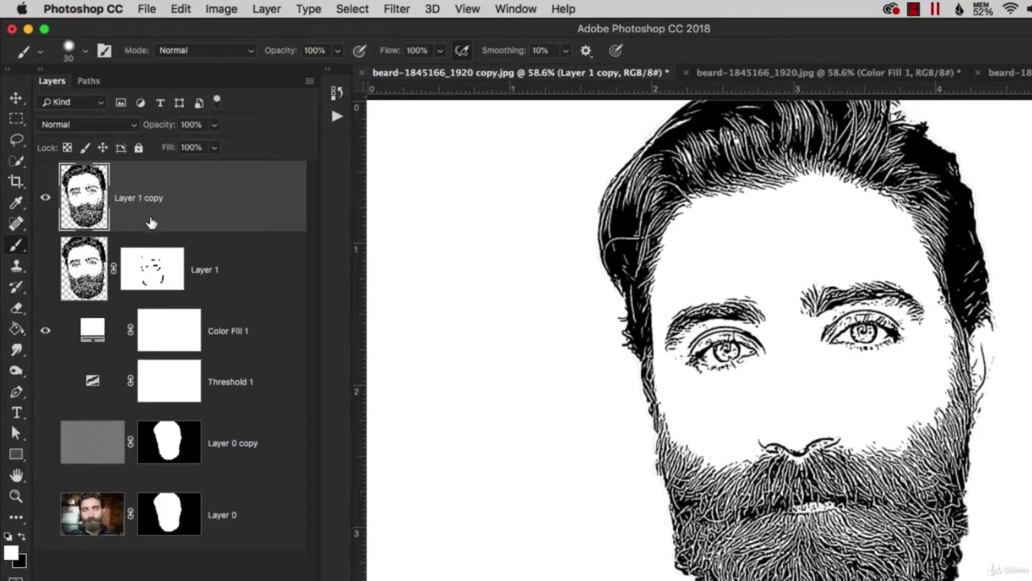
{"action": "key", "text": "v"}
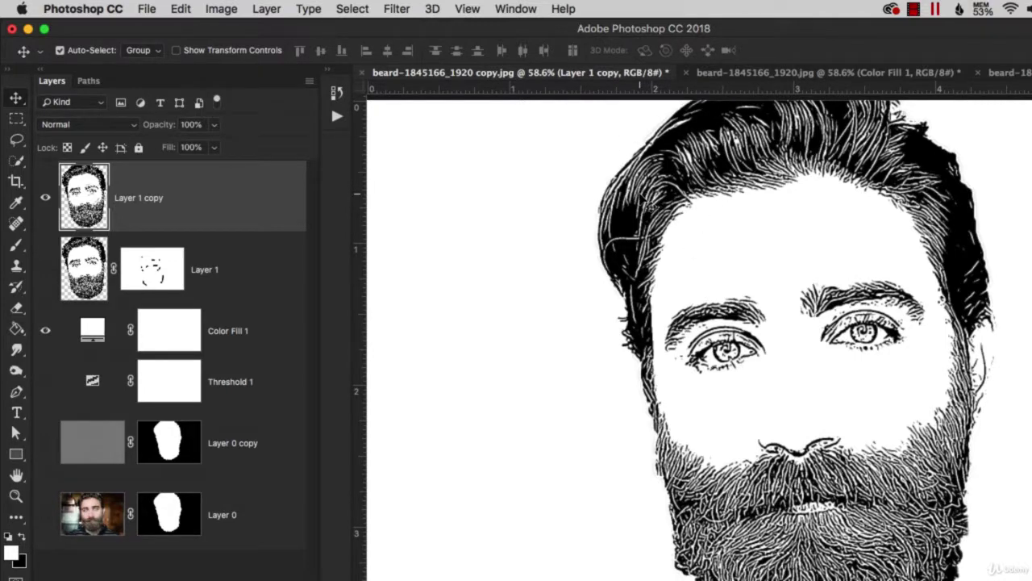
Select the black line work of Layer 1 copy with Color Range, using Sampled Colors and a Fuzziness of 200.
{"action": "left_click", "coordinate": [356, 9]}
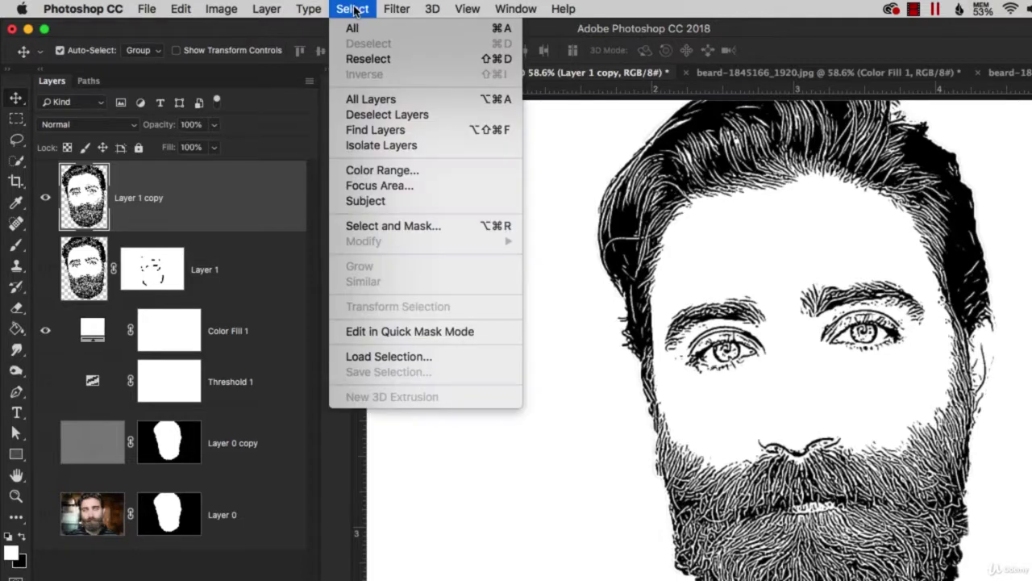
{"action": "left_click", "coordinate": [379, 171]}
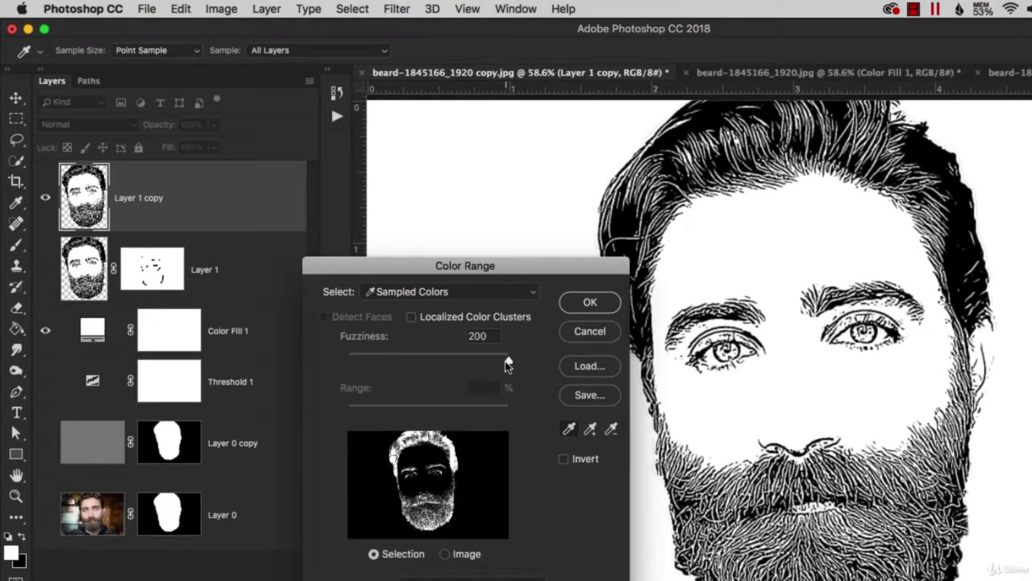
{"action": "mouse_move", "coordinate": [506, 364]}
{"action": "left_mouse_down"}
{"action": "mouse_move", "coordinate": [350, 363]}
{"action": "mouse_move", "coordinate": [507, 366]}
{"action": "left_mouse_up"}
{"action": "left_click", "coordinate": [588, 304]}
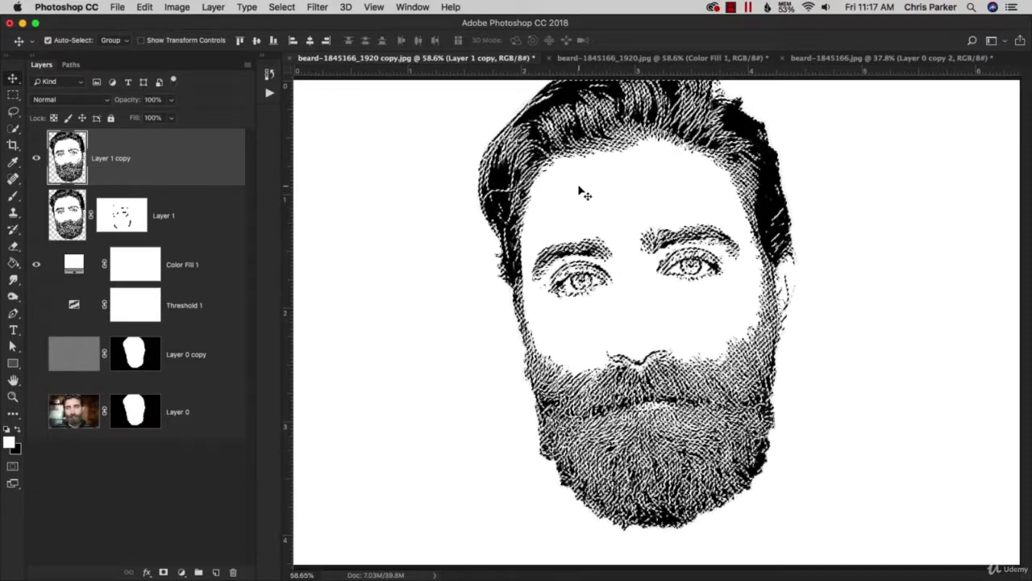
Convert the line-art selection into a work path.
{"action": "key", "text": "w"}
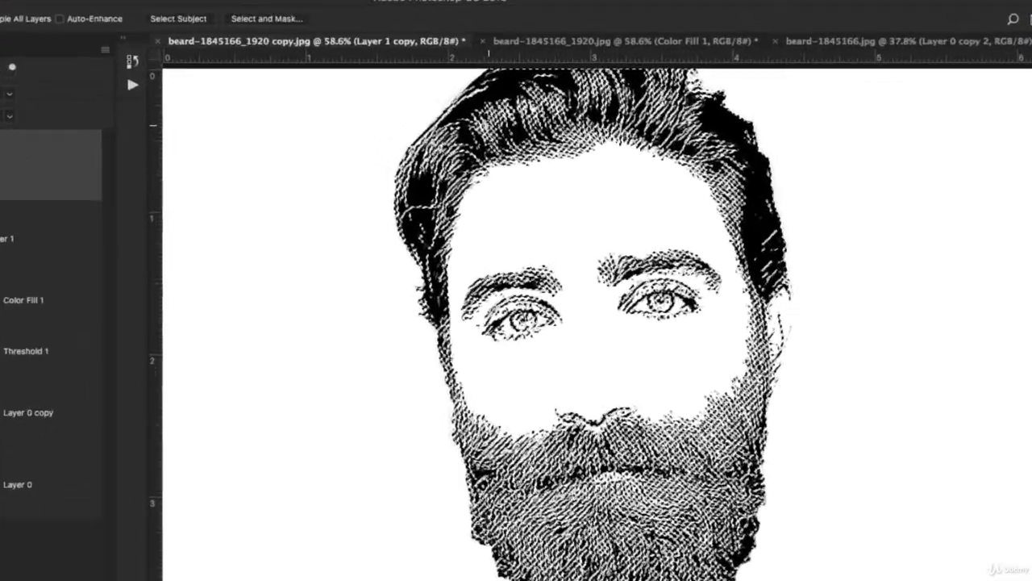
{"action": "right_click", "coordinate": [554, 129]}
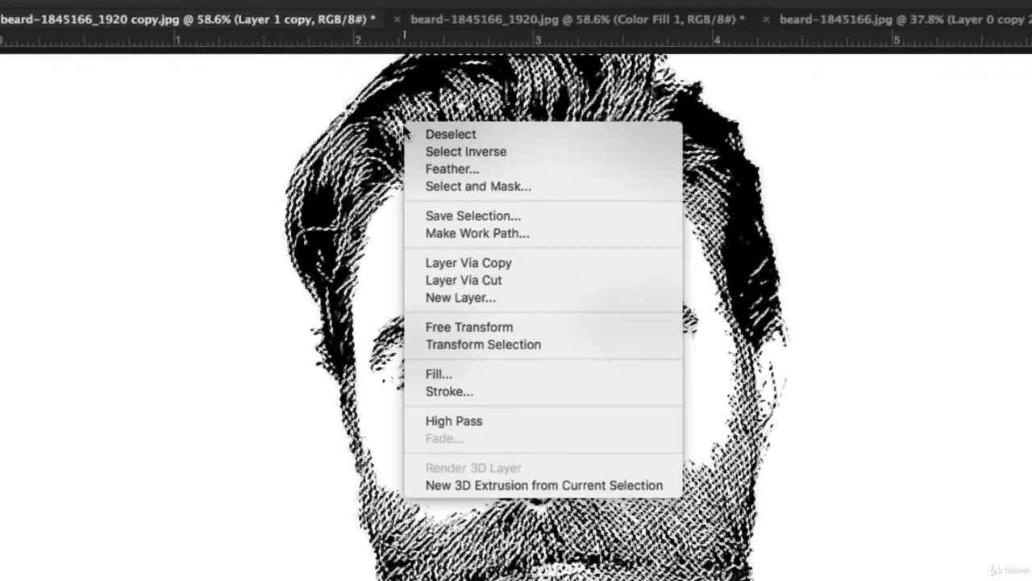
{"action": "left_click", "coordinate": [474, 234]}
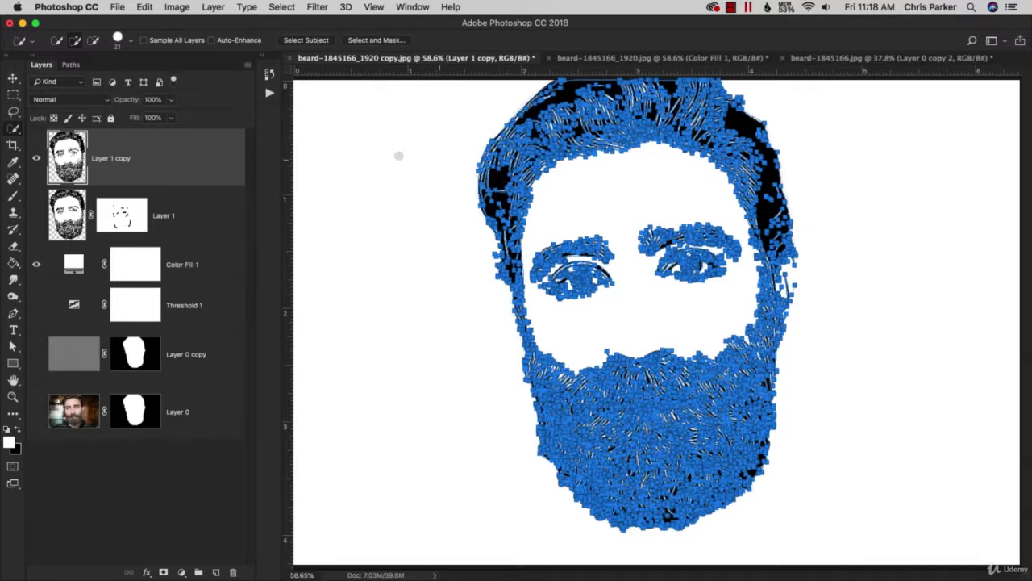
Show the document's paths, delete the Work Path and undo the deletion.
{"action": "left_click", "coordinate": [413, 7]}
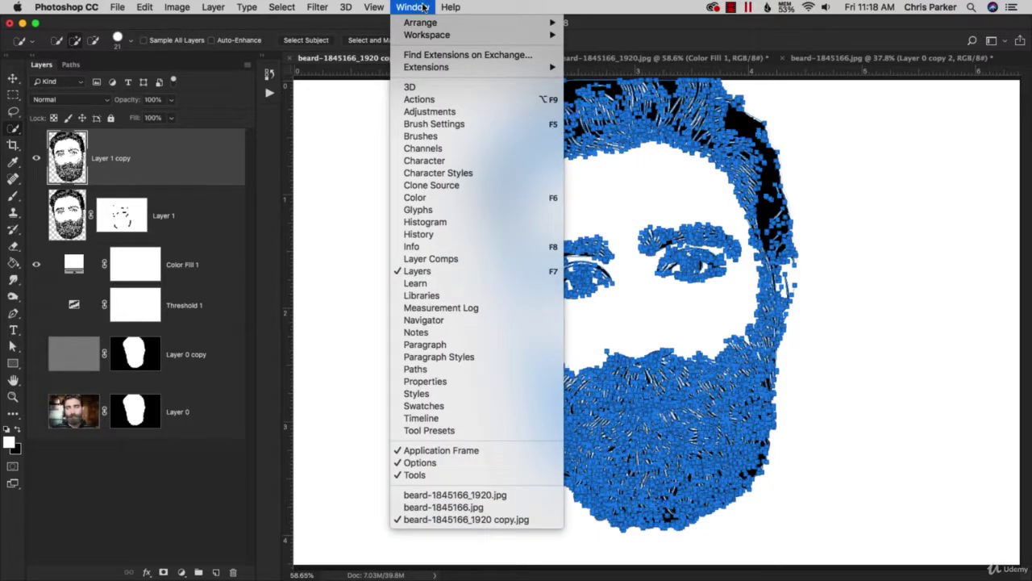
{"action": "left_click", "coordinate": [418, 370]}
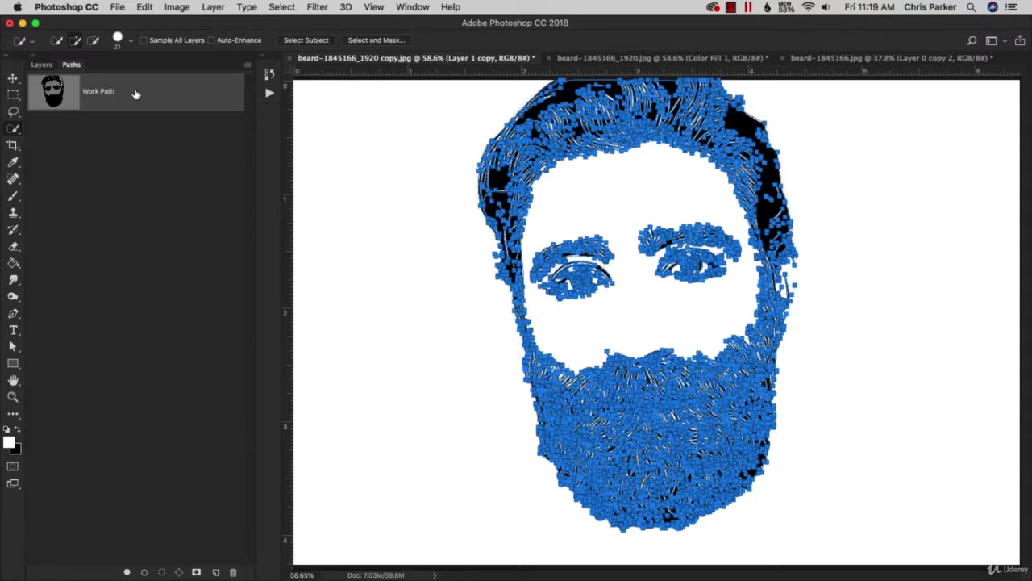
{"action": "right_click", "coordinate": [135, 94]}
{"action": "left_click", "coordinate": [173, 107]}
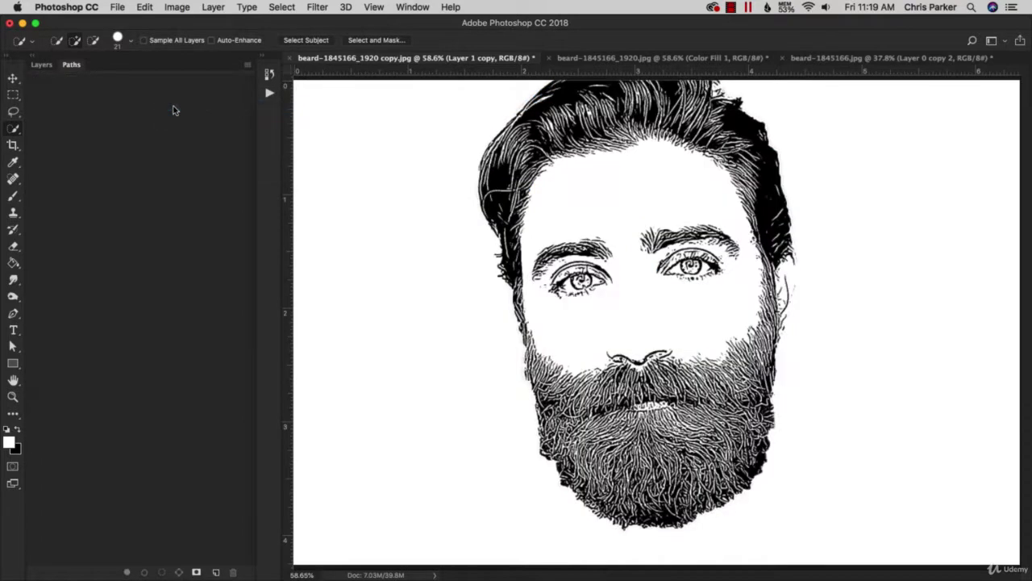
{"action": "key", "text": "super+z"}
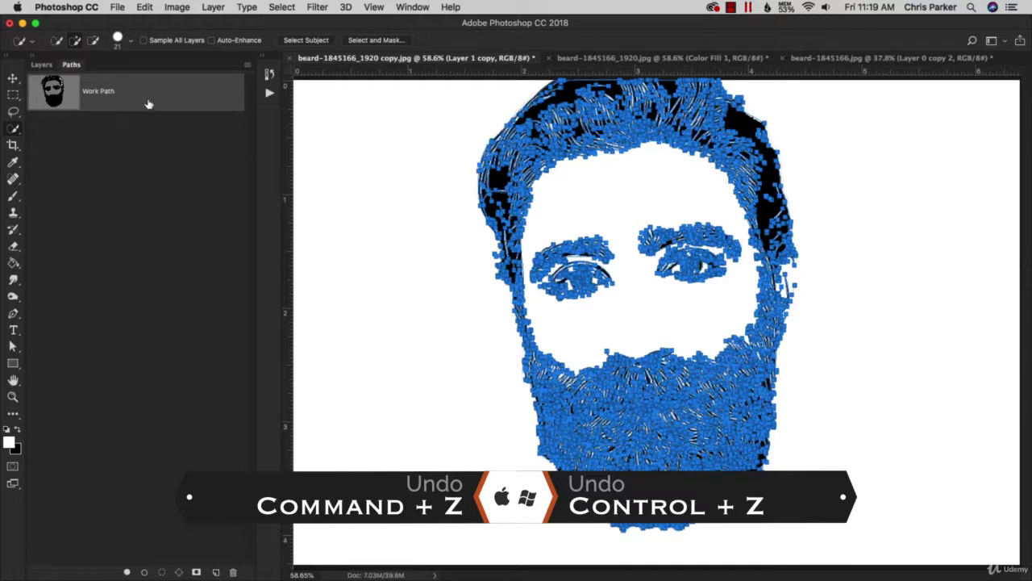
Add a new layer above Layer 1 copy and turn it into a dark red (550404) Solid Color fill shaped by the work path.
{"action": "left_click", "coordinate": [42, 65]}
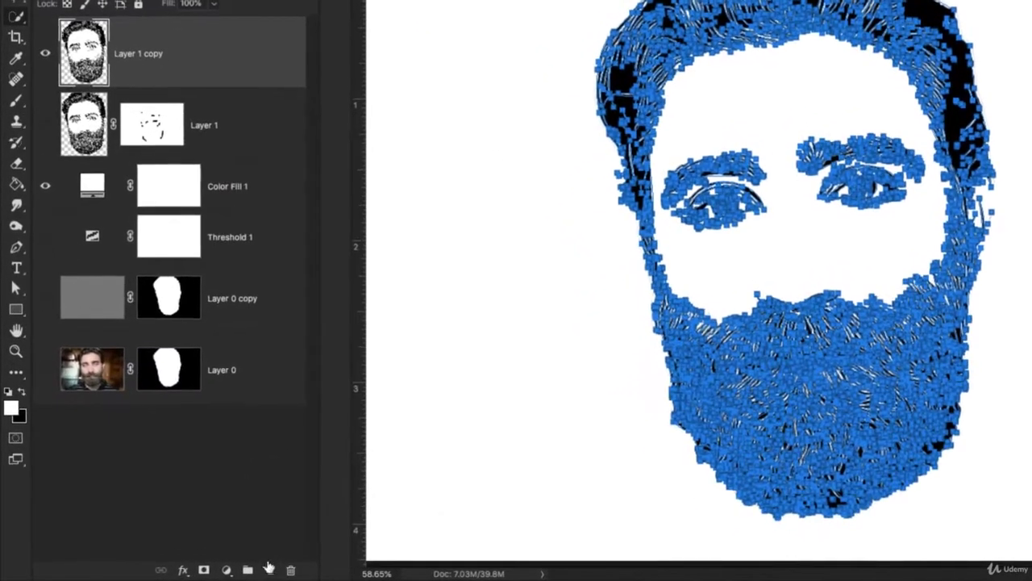
{"action": "left_click", "coordinate": [270, 571]}
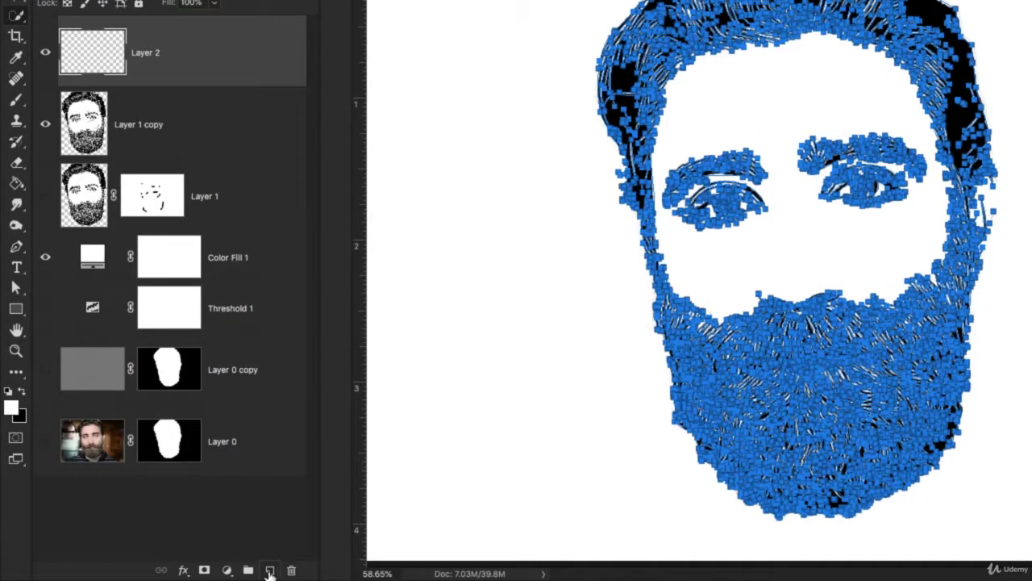
{"action": "left_click", "coordinate": [228, 572]}
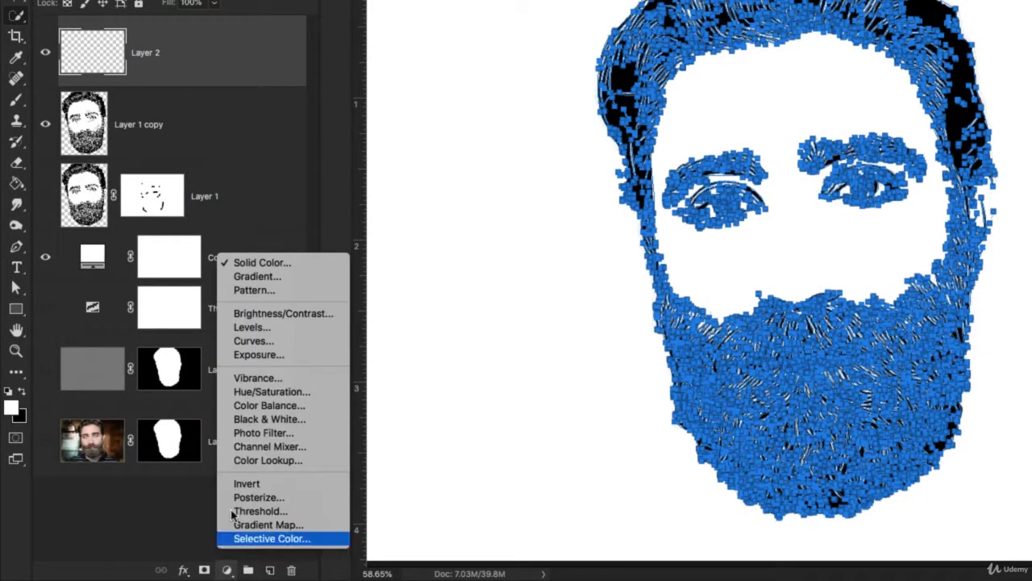
{"action": "left_click", "coordinate": [267, 258]}
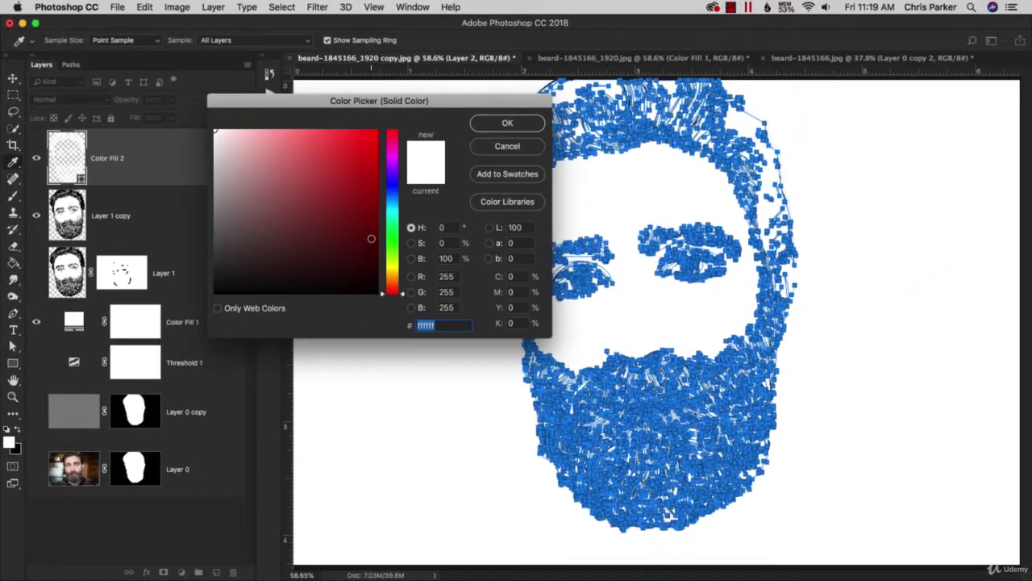
{"action": "left_click", "coordinate": [540, 80]}
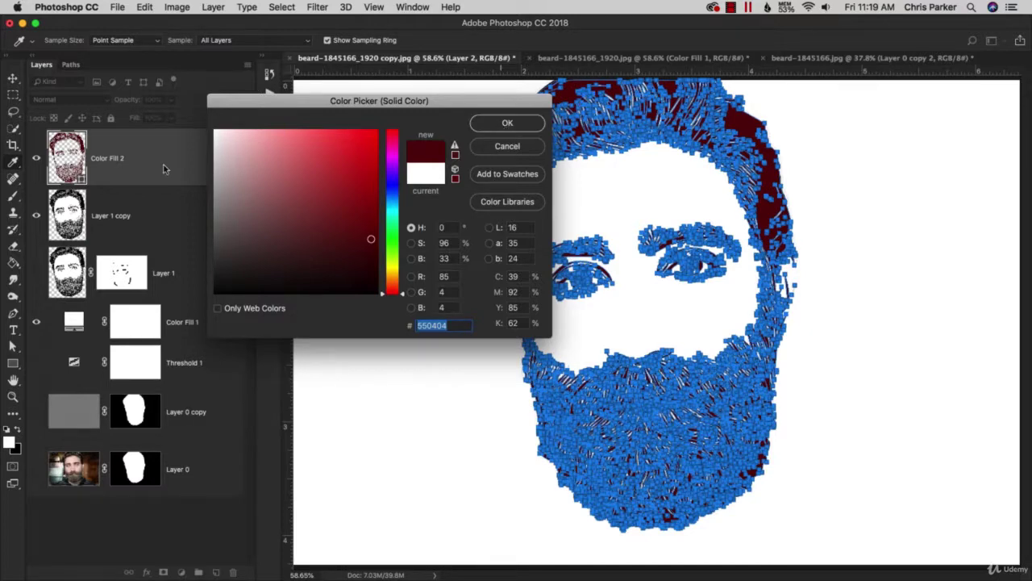
{"action": "key", "text": "Return"}
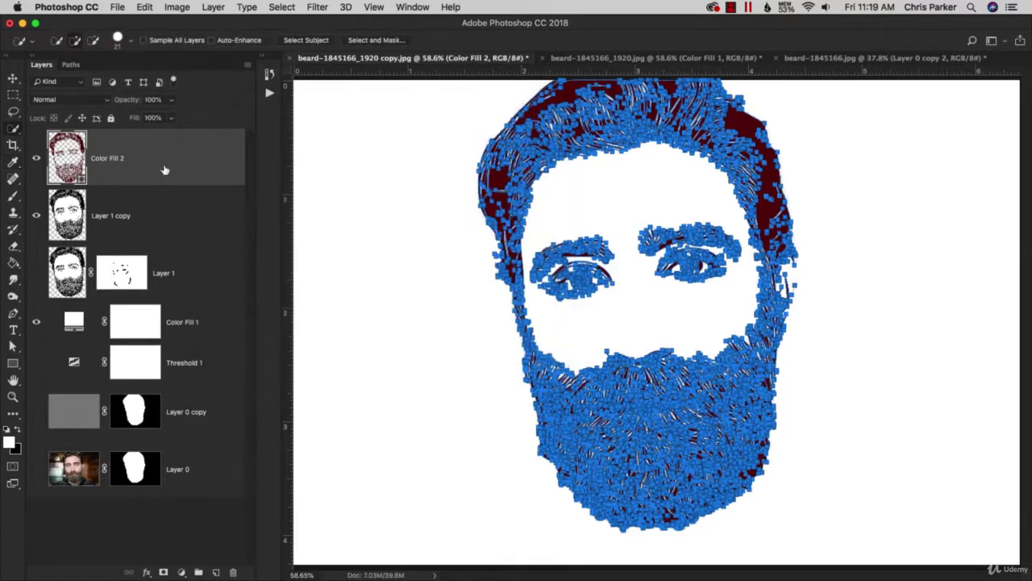
Hide Layer 1 copy and select the Color Fill 2 Shape Path among the document's paths.
{"action": "left_click", "coordinate": [37, 216]}
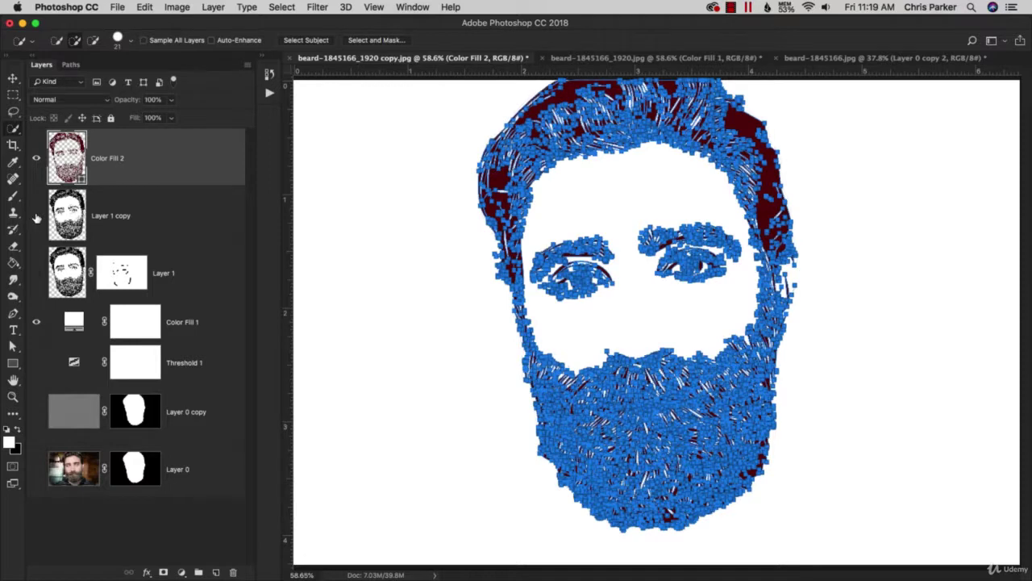
{"action": "left_click", "coordinate": [72, 65]}
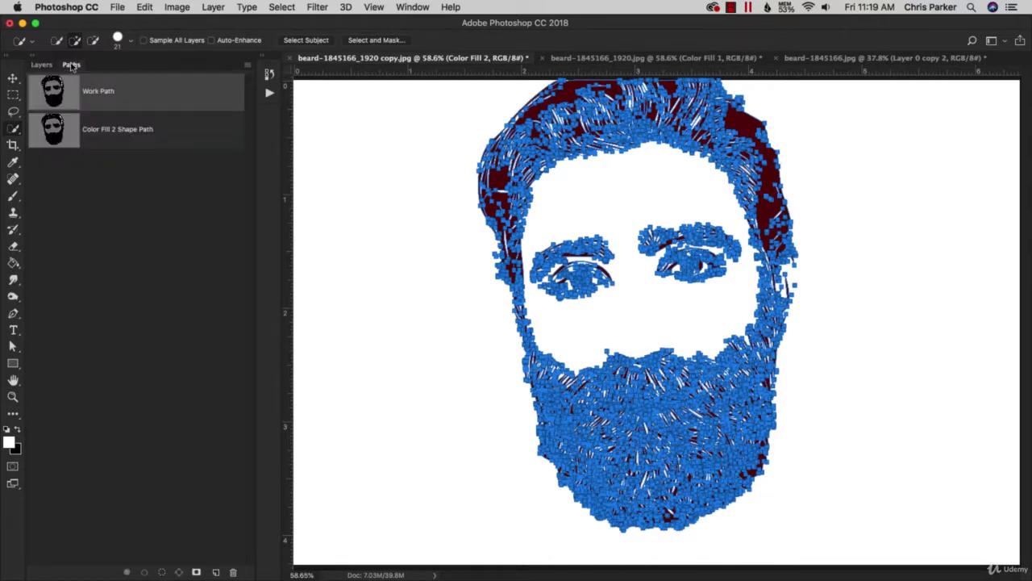
{"action": "left_click", "coordinate": [127, 136]}
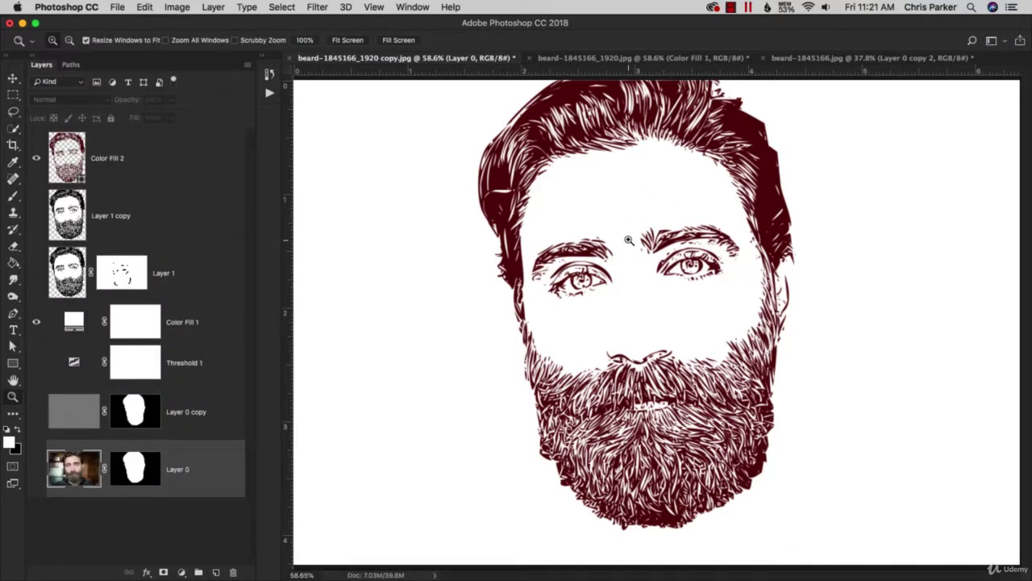
Hide the white Color Fill 1, show the original photo on Layer 0 and duplicate that layer.
{"action": "left_click", "coordinate": [37, 322]}
{"action": "left_click", "coordinate": [35, 471]}
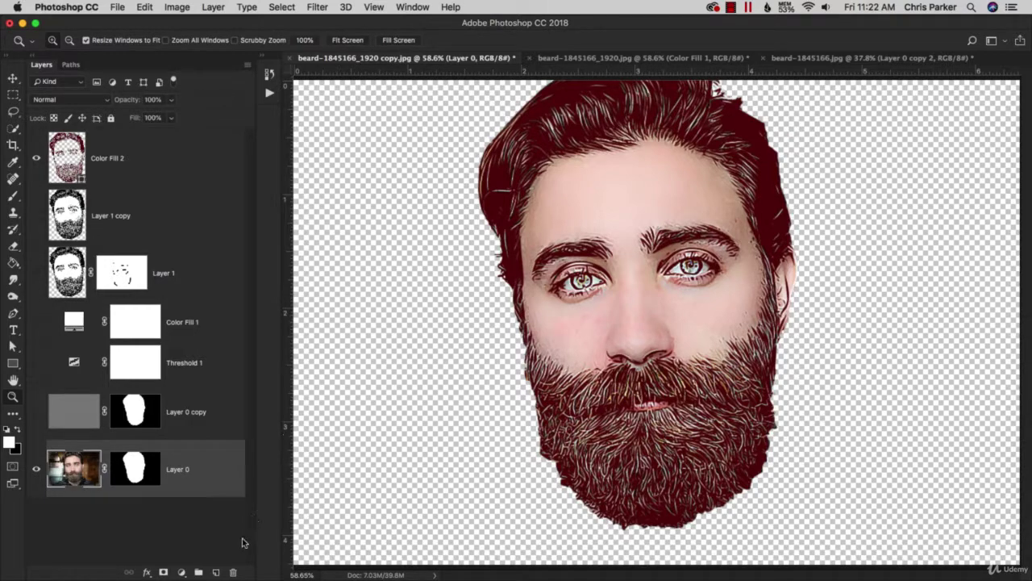
{"action": "key", "text": "super+j"}
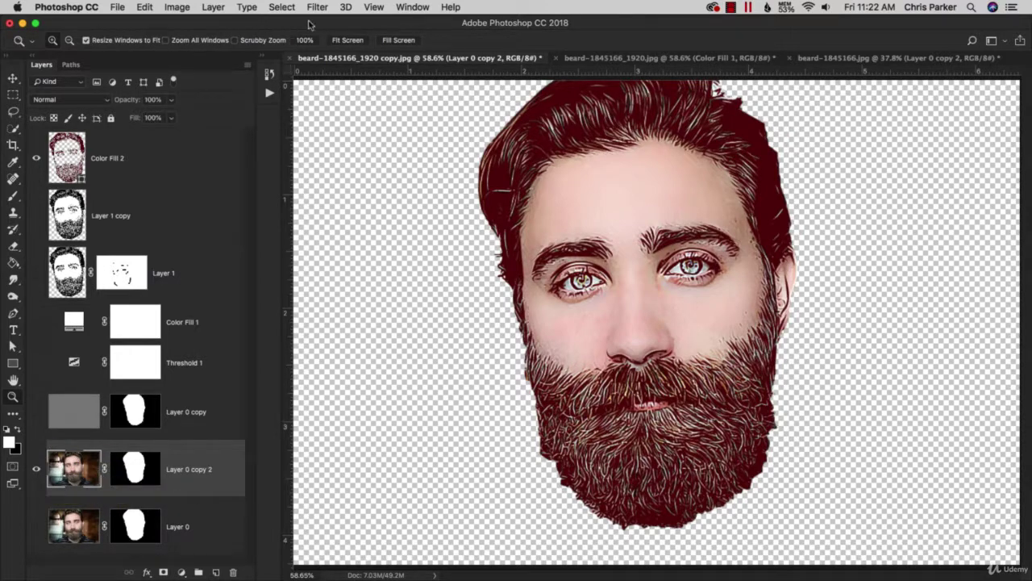
Apply a Gaussian Blur with a radius of 6.0 pixels to the duplicated photo layer.
{"action": "left_click", "coordinate": [318, 7]}
{"action": "mouse_move", "coordinate": [347, 160]}
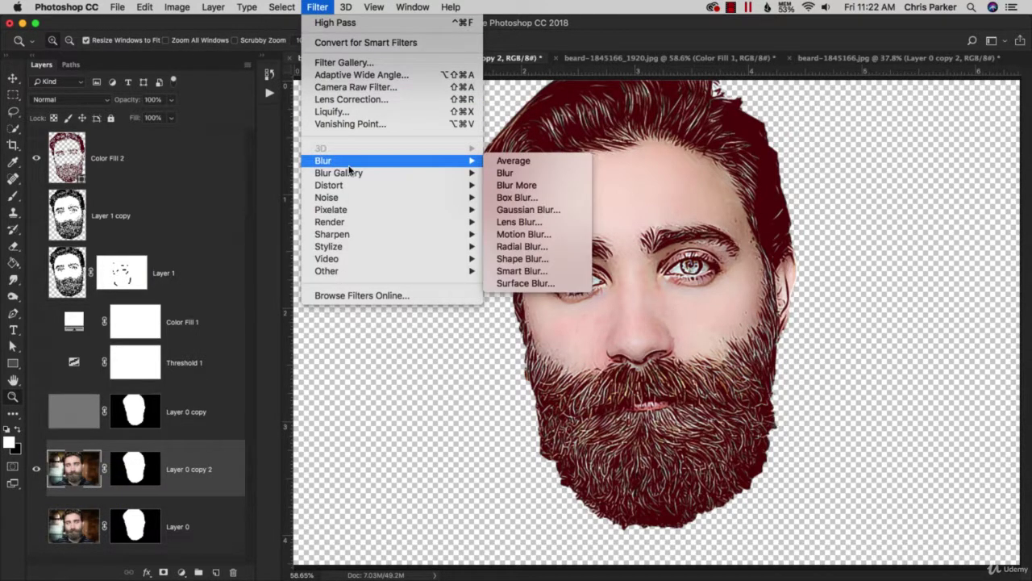
{"action": "left_click", "coordinate": [528, 210]}
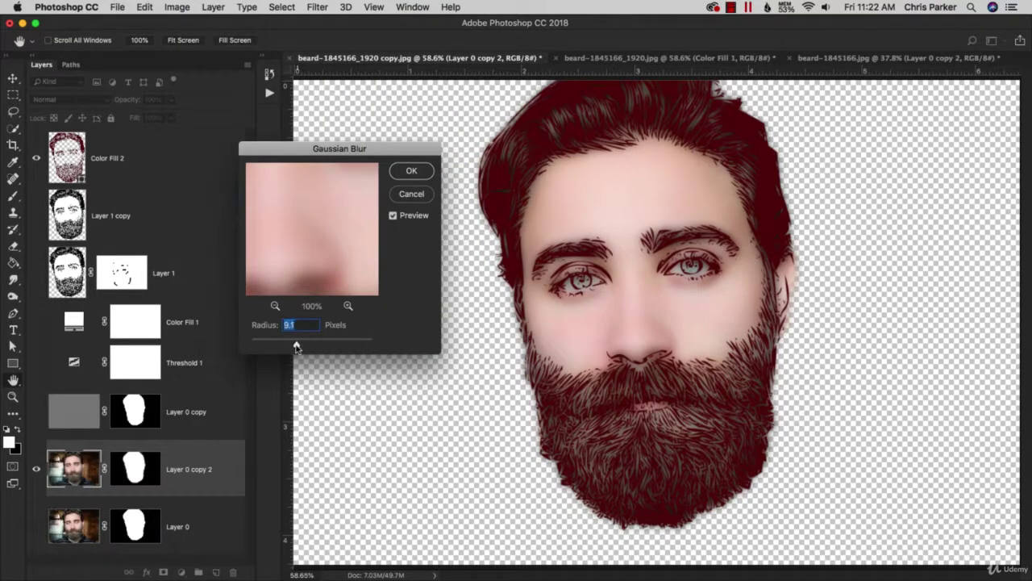
{"action": "left_click_drag", "start_coordinate": [297, 347], "coordinate": [284, 349]}
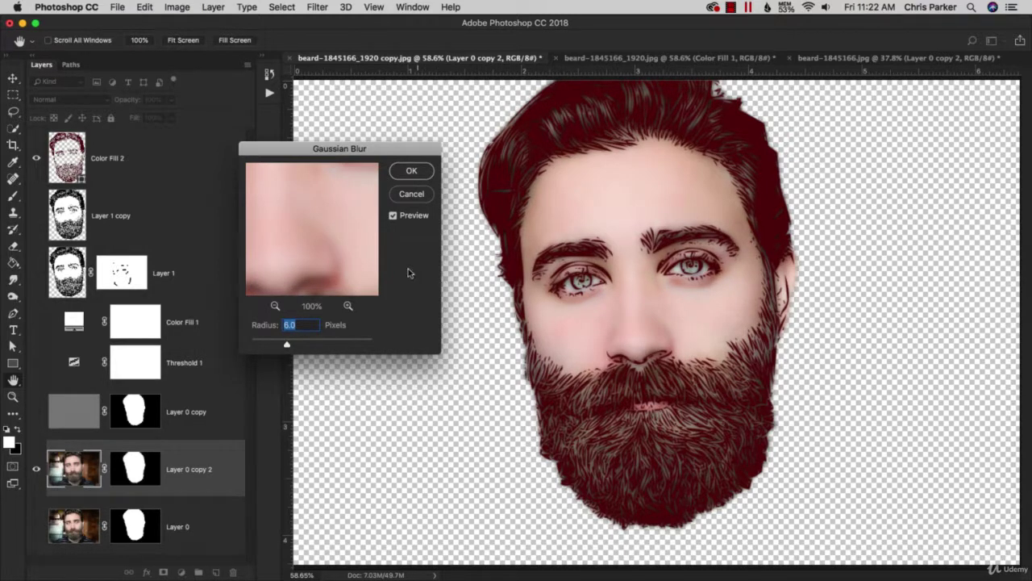
{"action": "left_click", "coordinate": [411, 171]}
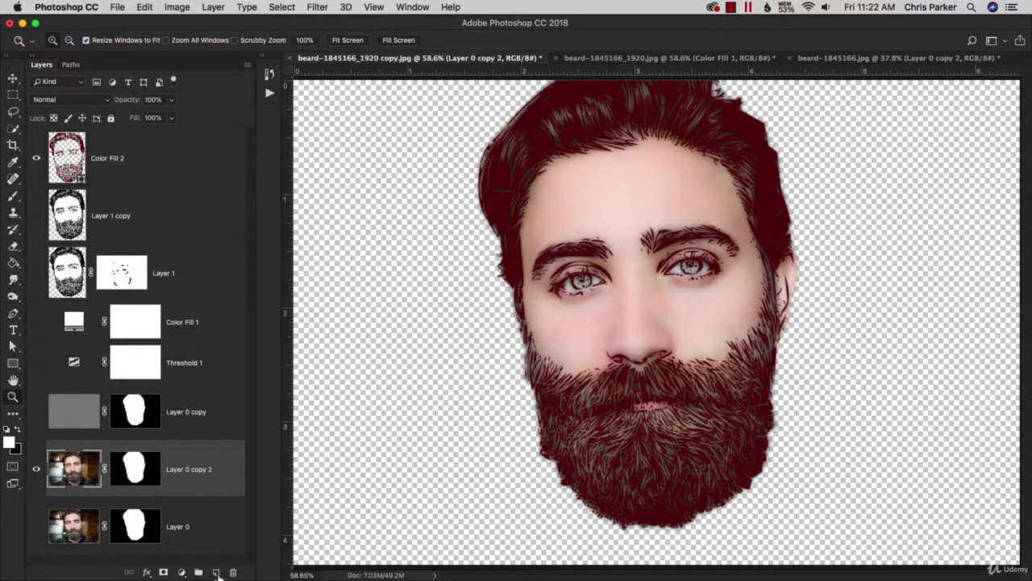
Add a white Solid Color fill layer directly beneath the blurred photo layer, Layer 0 copy 2.
{"action": "left_click", "coordinate": [217, 572]}
{"action": "scroll", "coordinate": [173, 455], "scroll_direction": "down", "scroll_amount": 2}
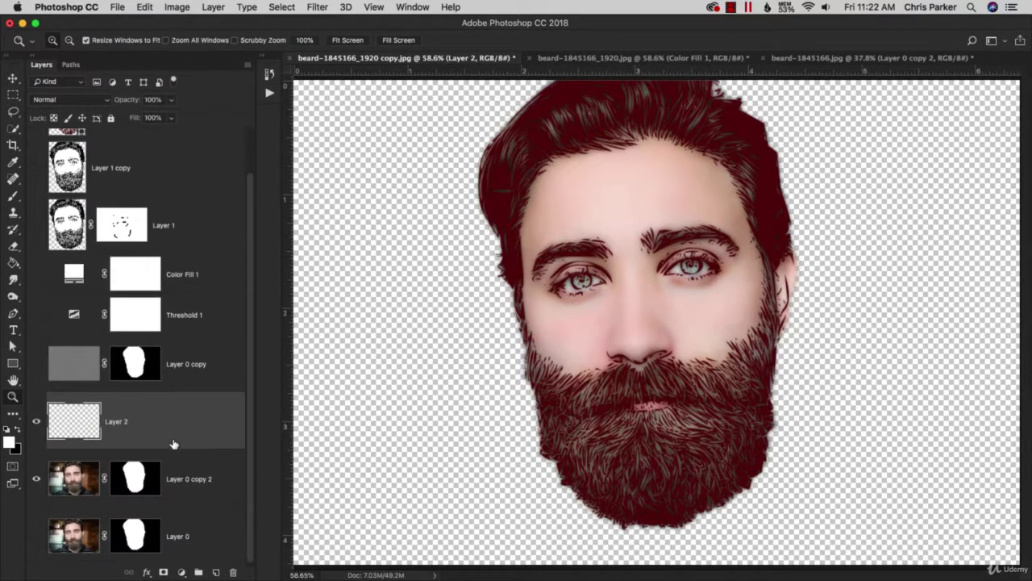
{"action": "left_click_drag", "start_coordinate": [173, 433], "coordinate": [175, 501]}
{"action": "left_click", "coordinate": [182, 572]}
{"action": "left_click", "coordinate": [221, 327]}
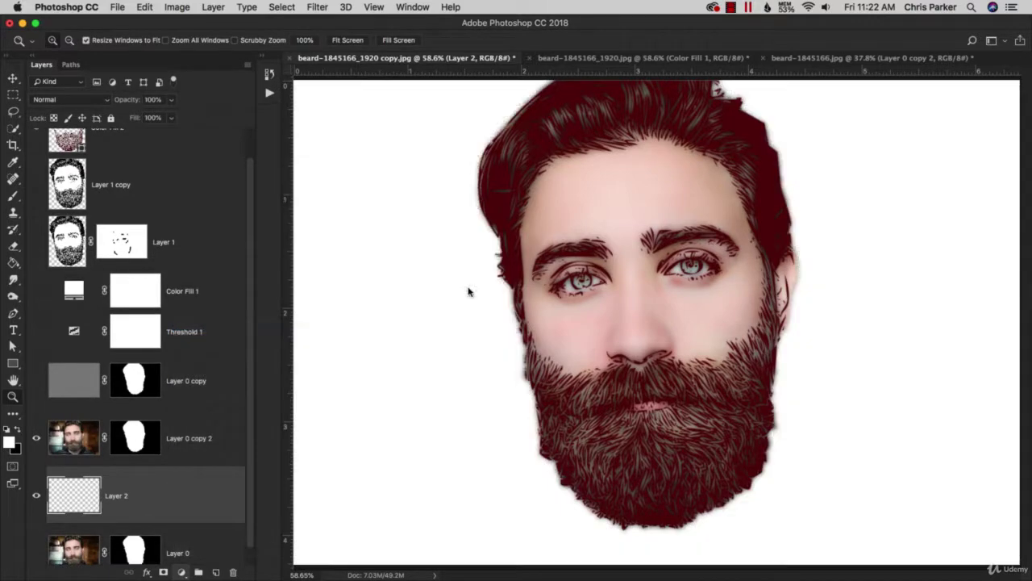
{"action": "left_click", "coordinate": [505, 123]}
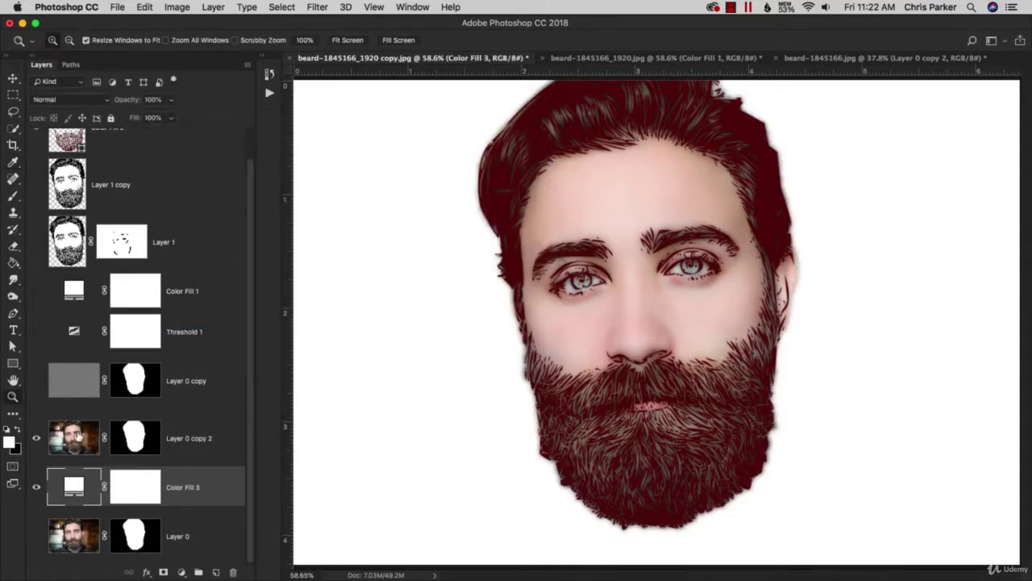
Try lowering the opacity of Layer 0 copy 2 to 69% and undo the change.
{"action": "left_click", "coordinate": [78, 435]}
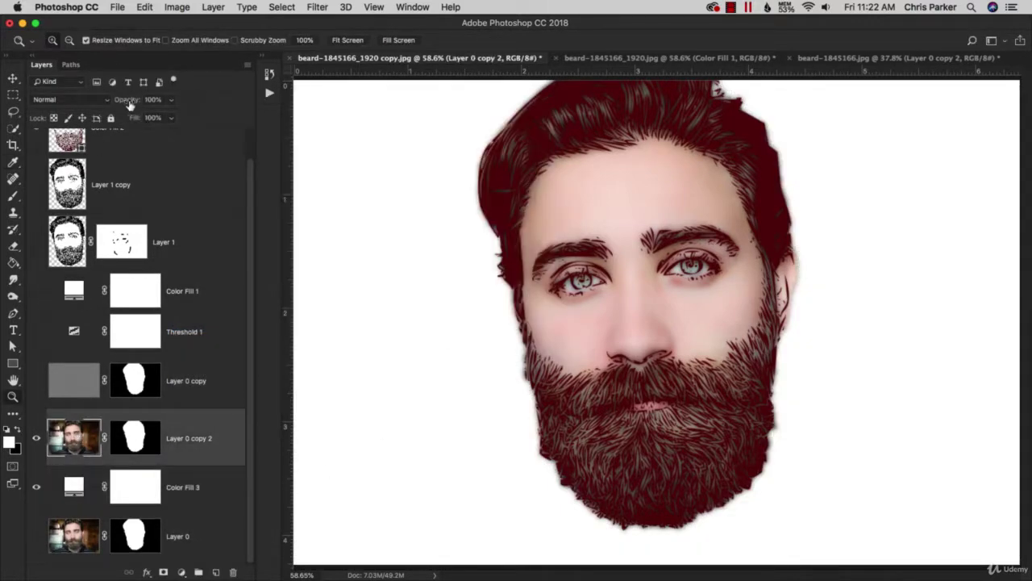
{"action": "left_click_drag", "start_coordinate": [129, 105], "coordinate": [106, 102]}
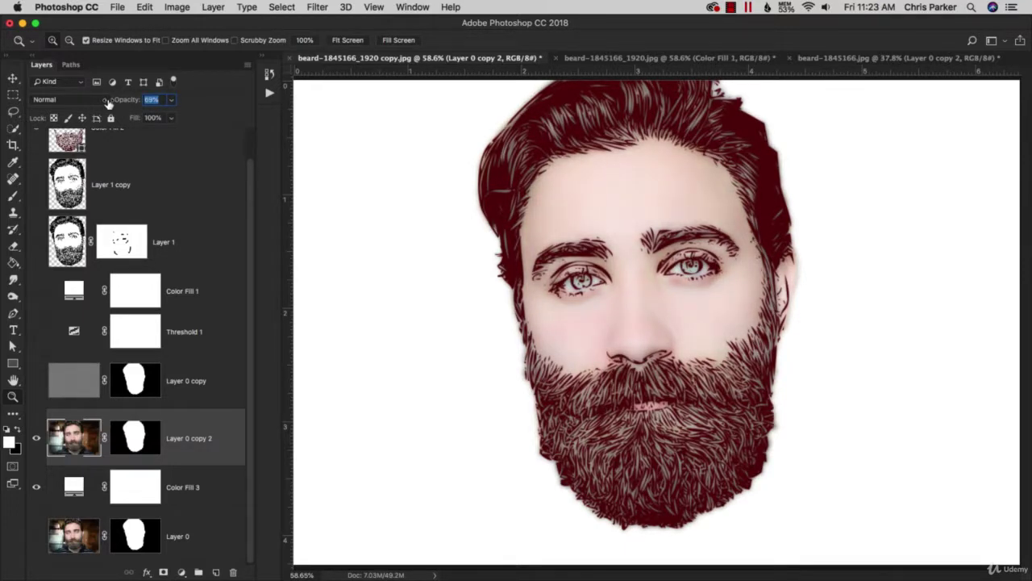
{"action": "key", "text": "super+z"}
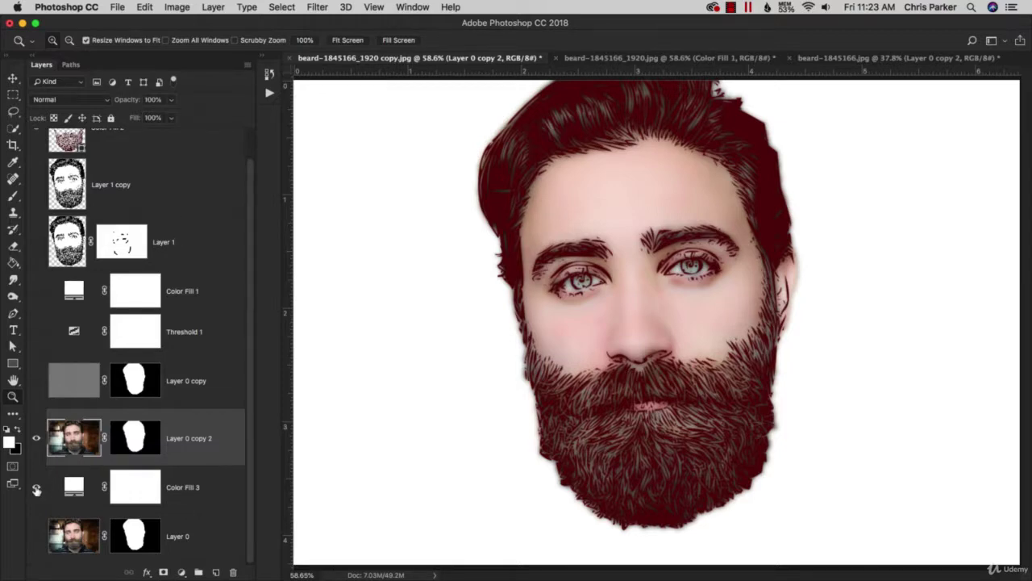
Disable the layer mask on Layer 0 copy 2 and lower the layer's opacity to 58%.
{"action": "left_click", "coordinate": [135, 437]}
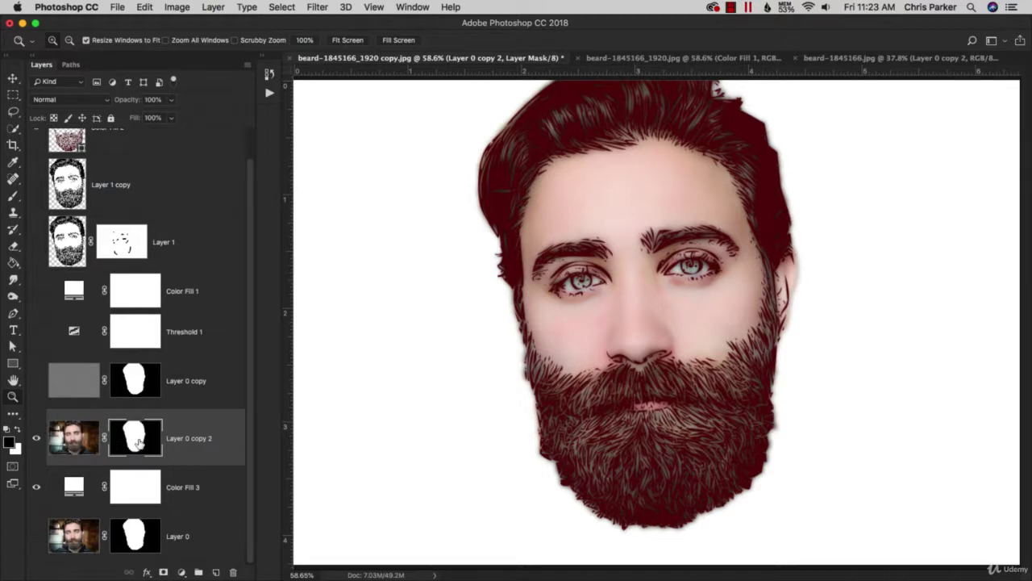
{"action": "right_click", "coordinate": [139, 440]}
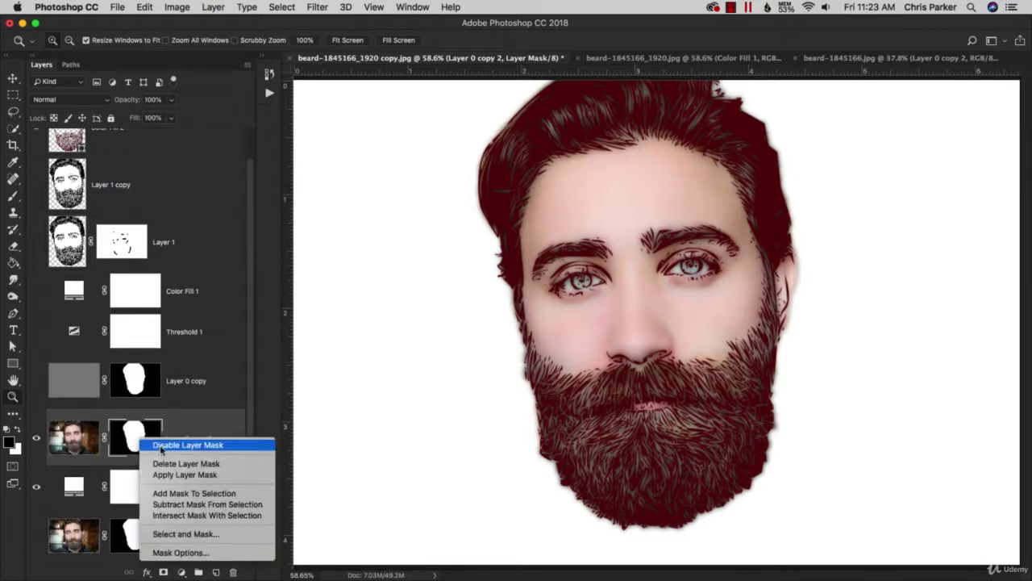
{"action": "left_click", "coordinate": [159, 445]}
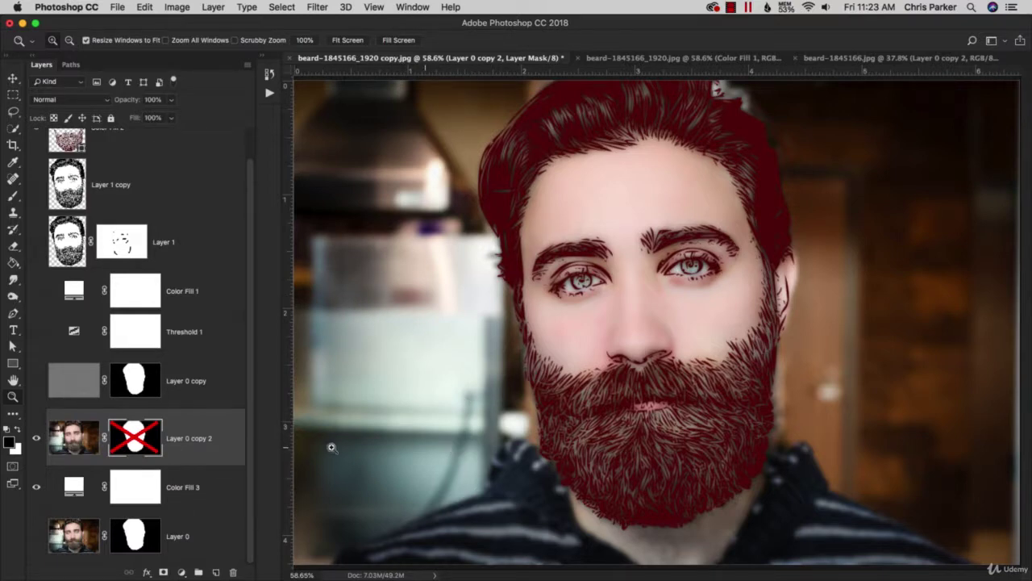
{"action": "left_click", "coordinate": [71, 450]}
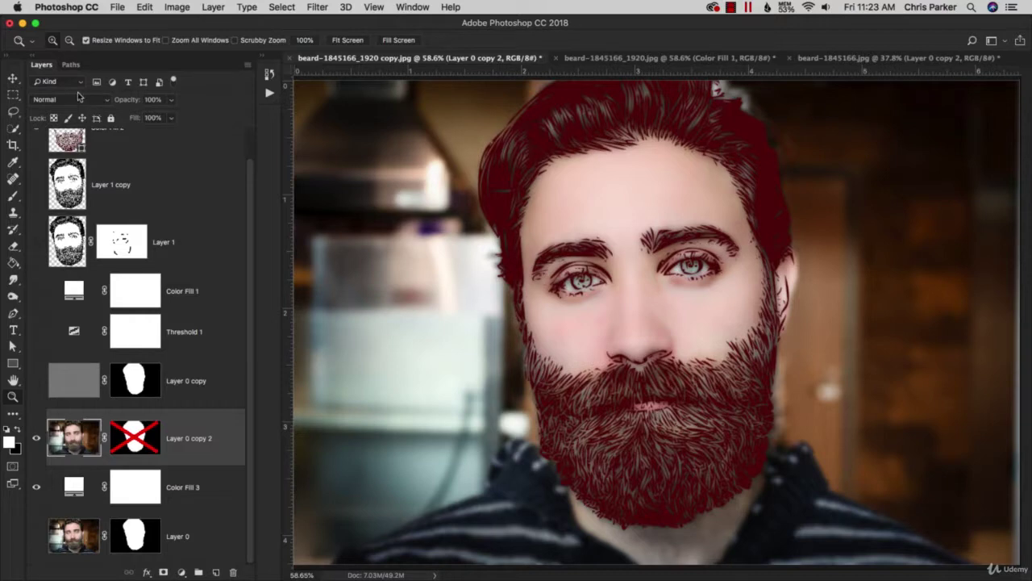
{"action": "left_click_drag", "start_coordinate": [132, 103], "coordinate": [103, 100]}
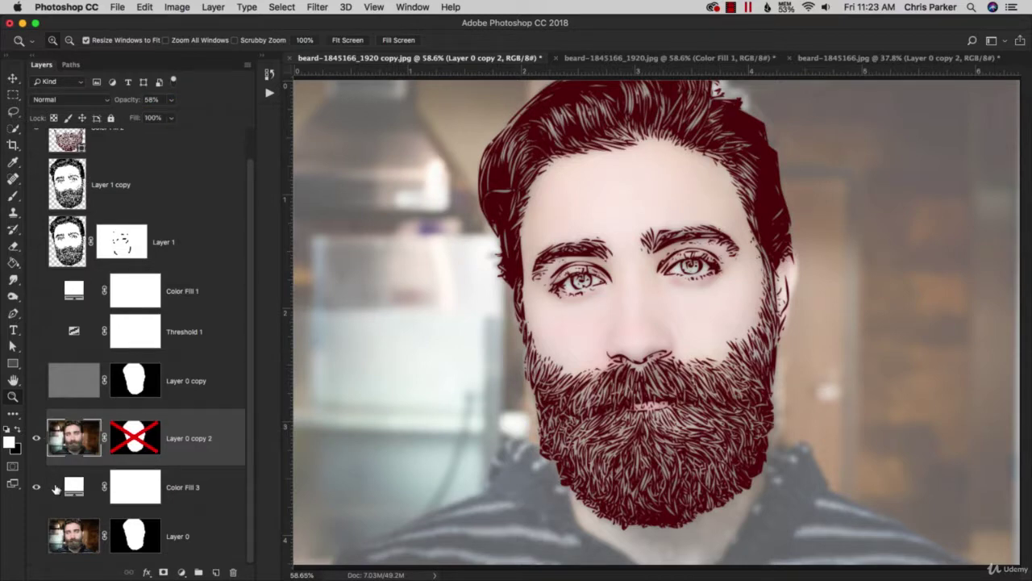